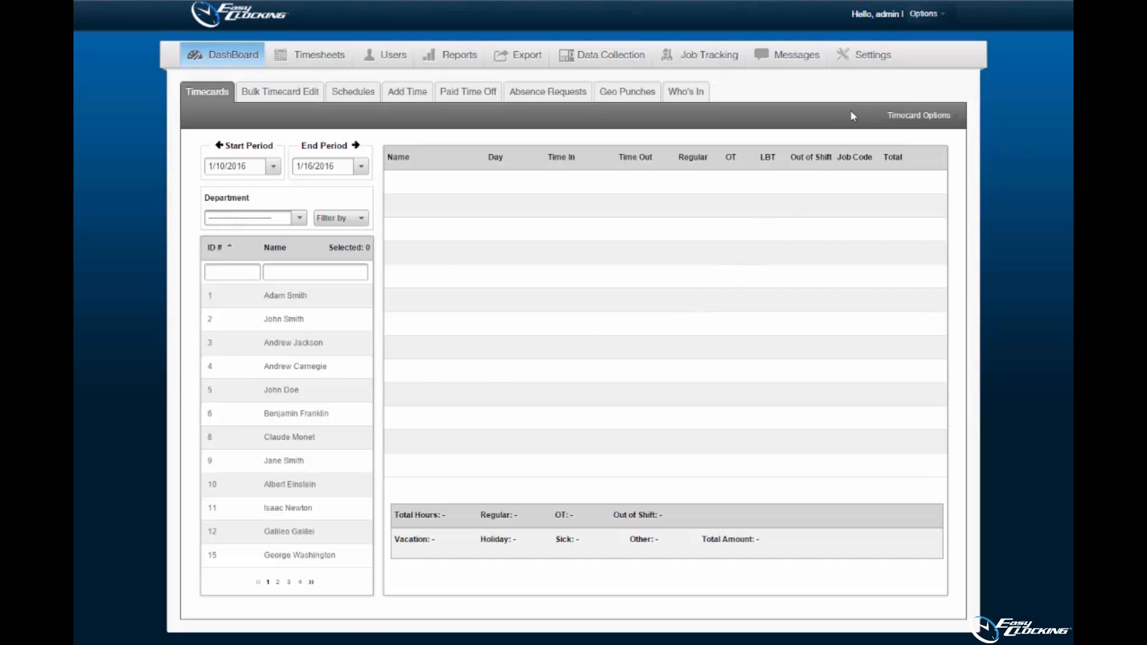
In the pay settings, enable schedules, location on schedules, original schedule hours, and counting out-of-shift time as regular hours.
left_click(866, 64)
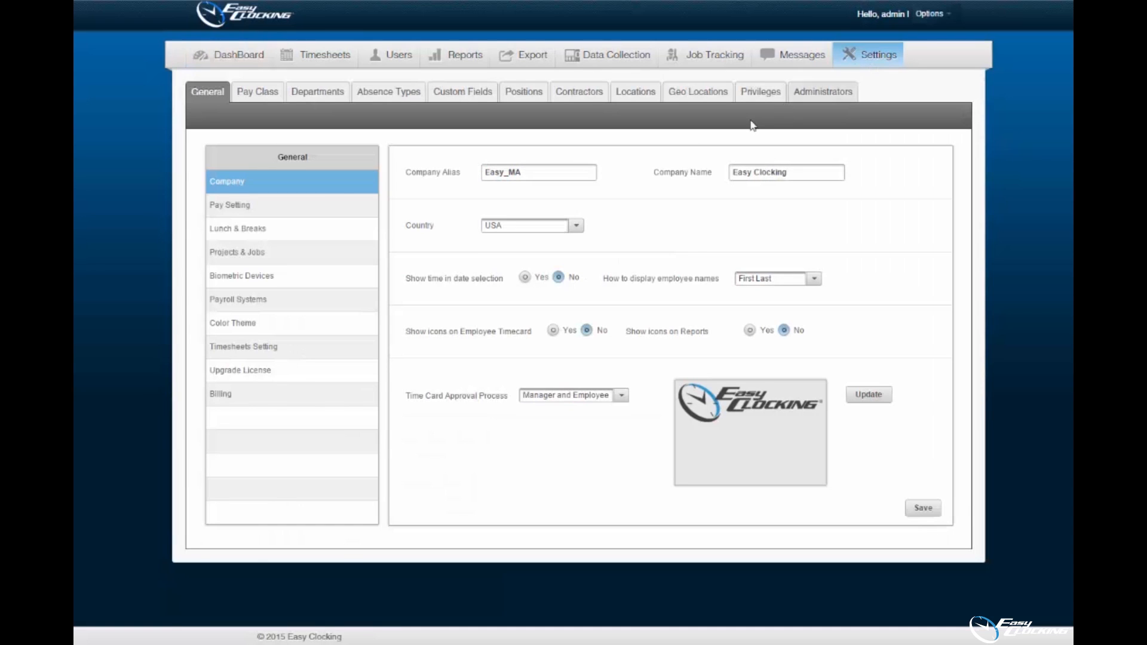
left_click(262, 209)
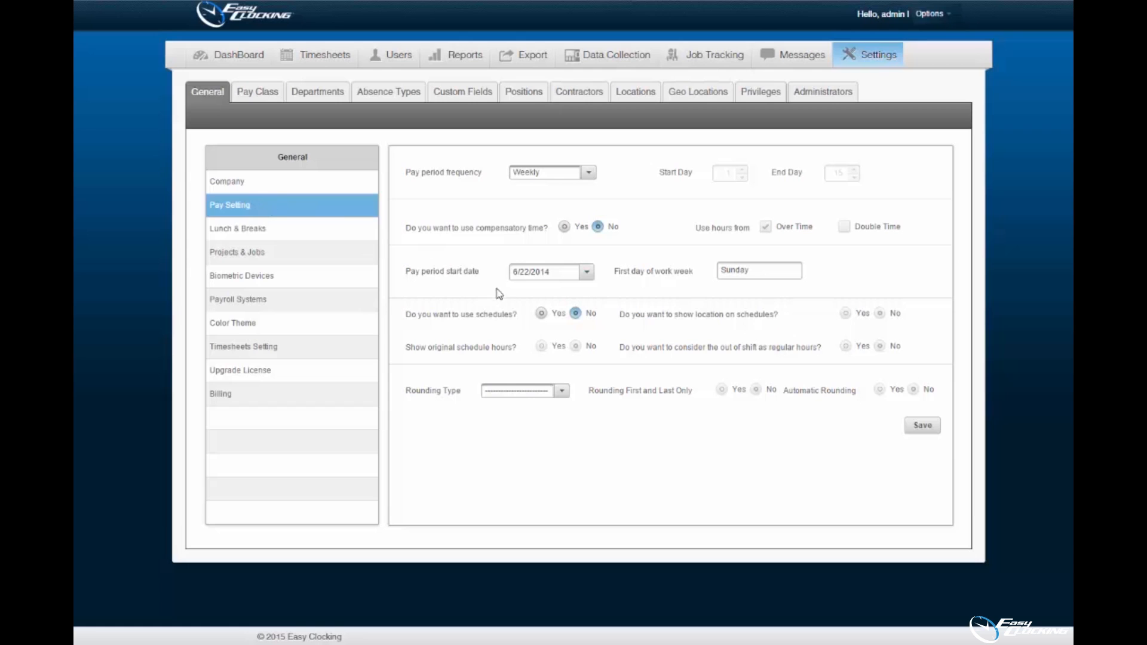
left_click(541, 315)
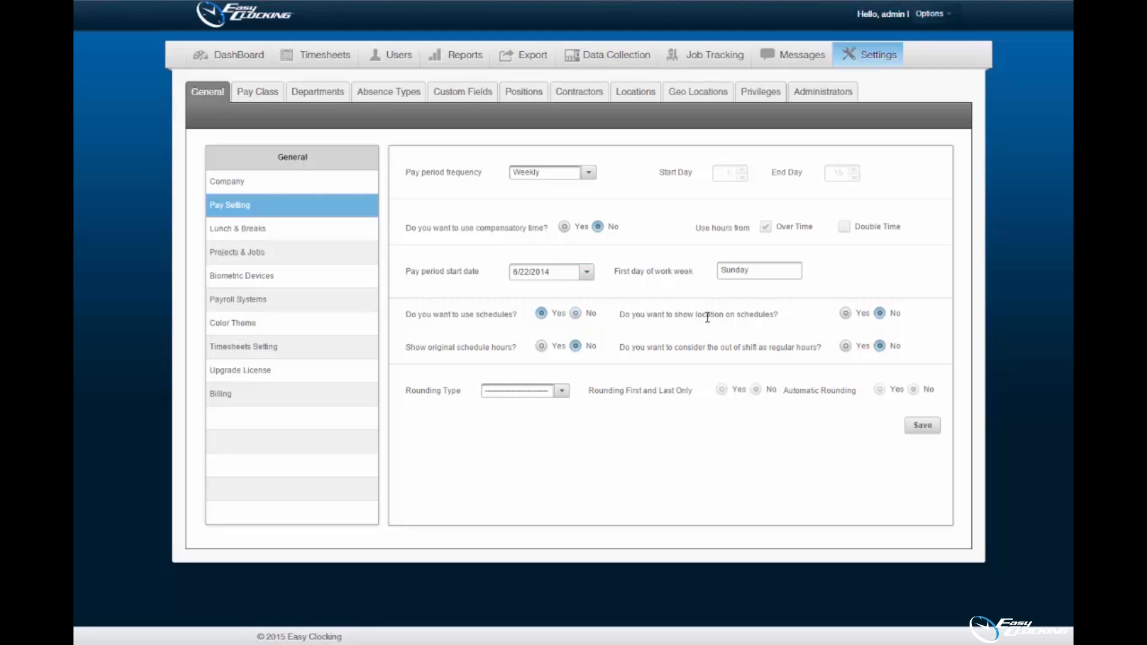
left_click(845, 314)
left_click(542, 347)
left_click(845, 347)
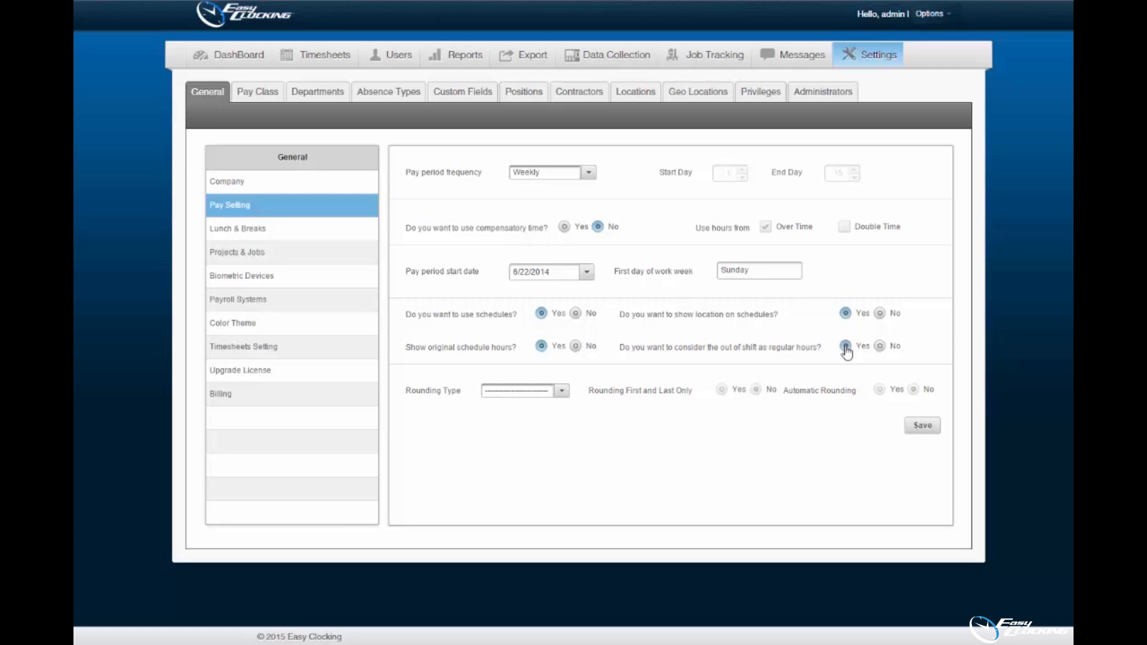
left_click(846, 347)
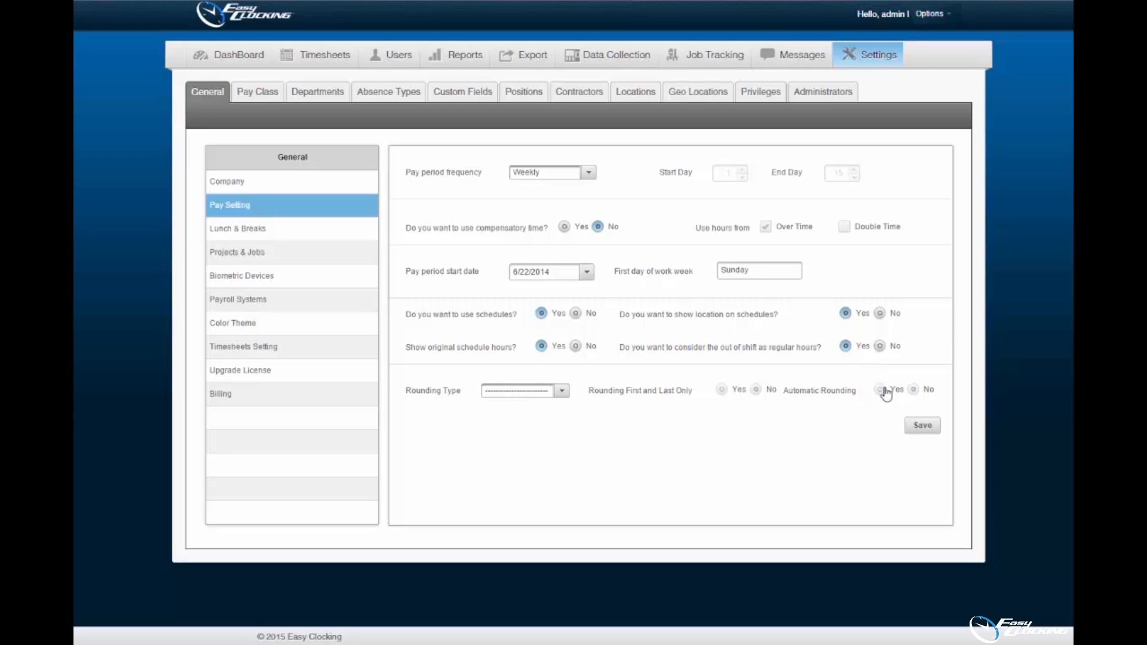
Save the pay settings and reload the page to apply them.
left_click(922, 426)
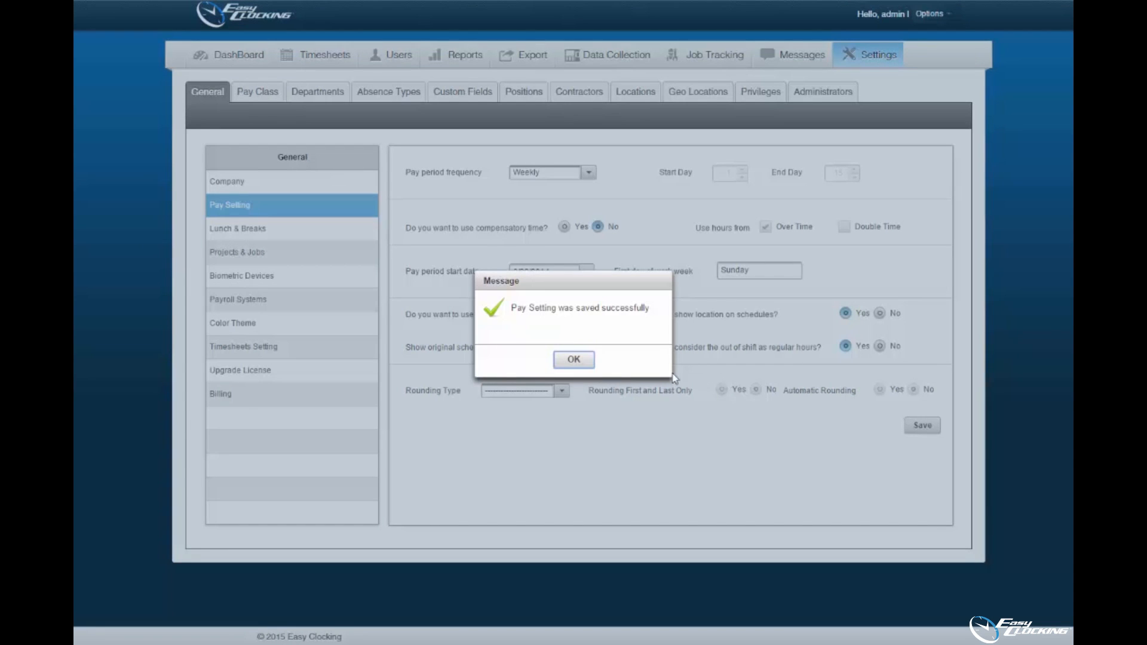
left_click(574, 360)
key("F5")
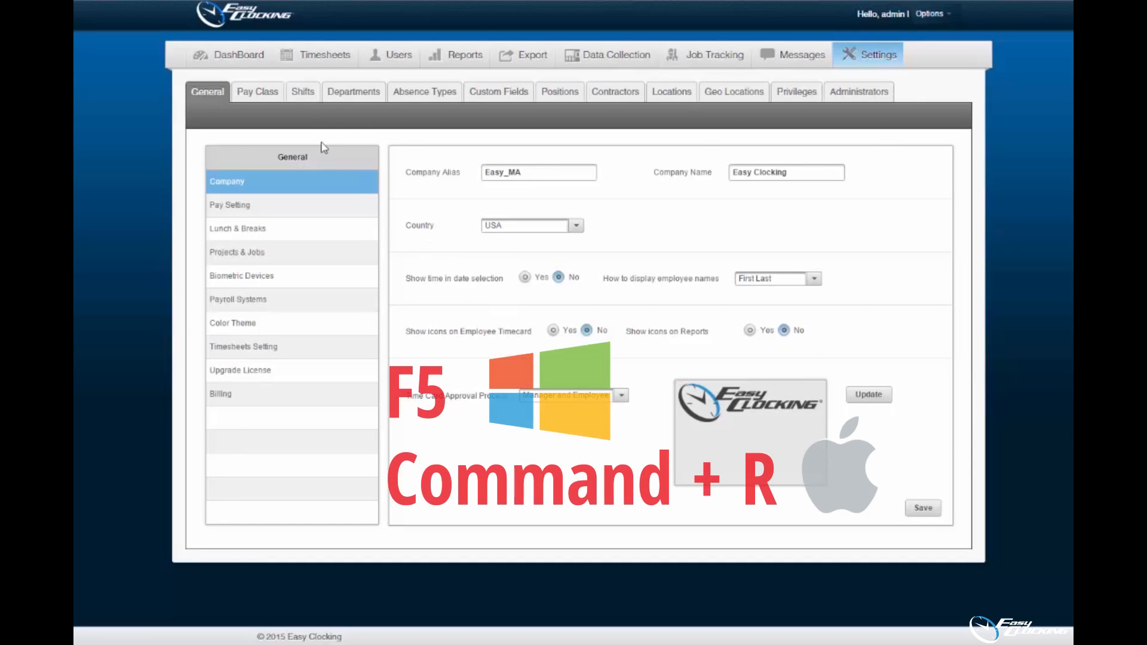
Start a new shift named "Mid Day Shift" running from 09:00 AM to 05:00 PM with the kind Same day.
left_click(304, 98)
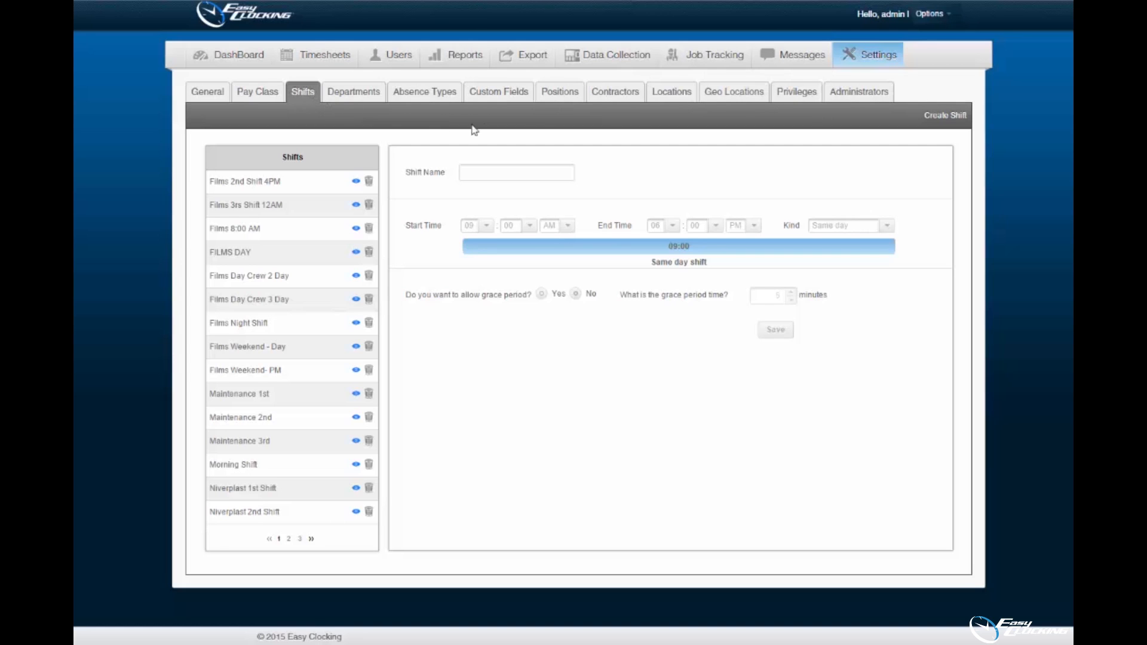
left_click(955, 121)
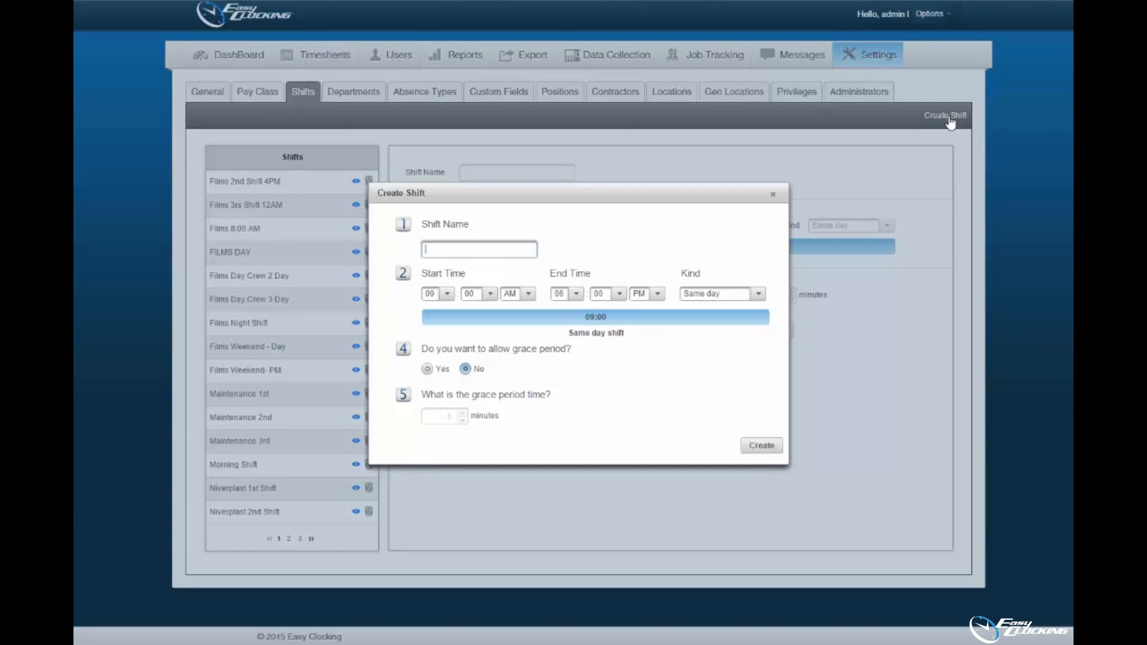
left_click(435, 251)
type("Mid Day Shift")
left_click(576, 294)
left_click(572, 374)
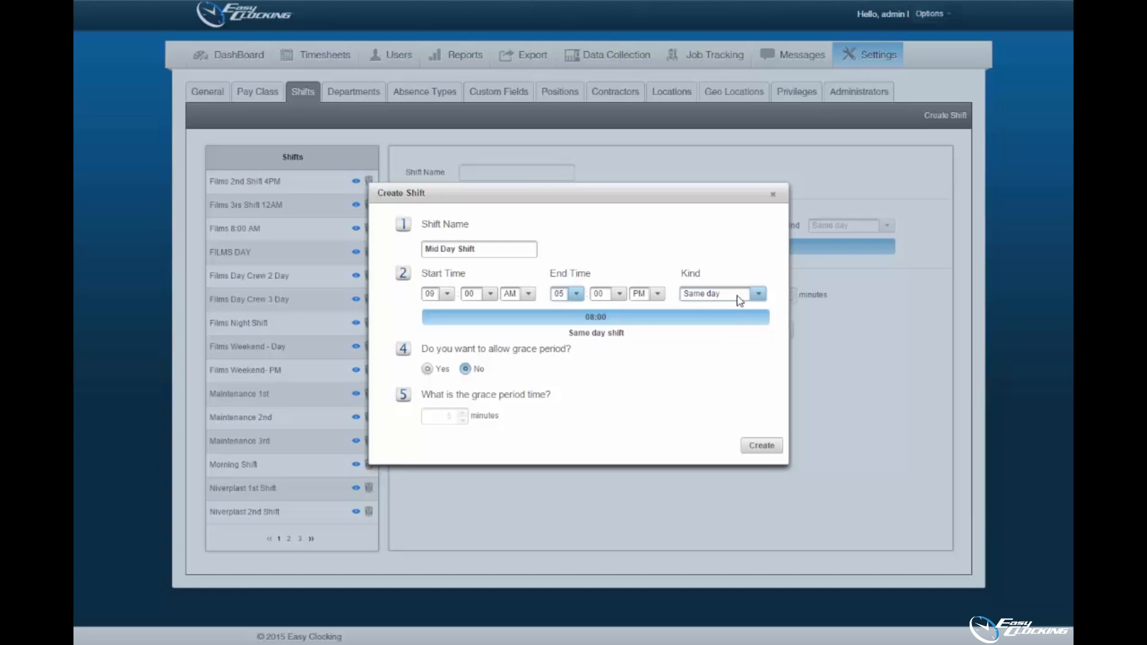
left_click(757, 294)
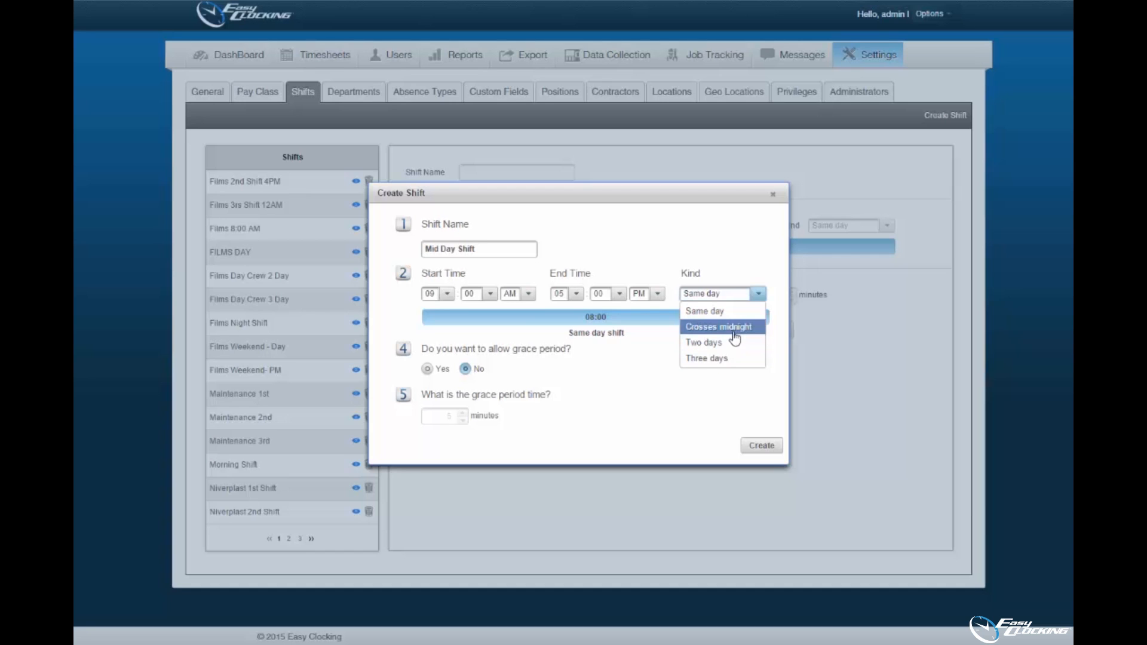
left_click(739, 314)
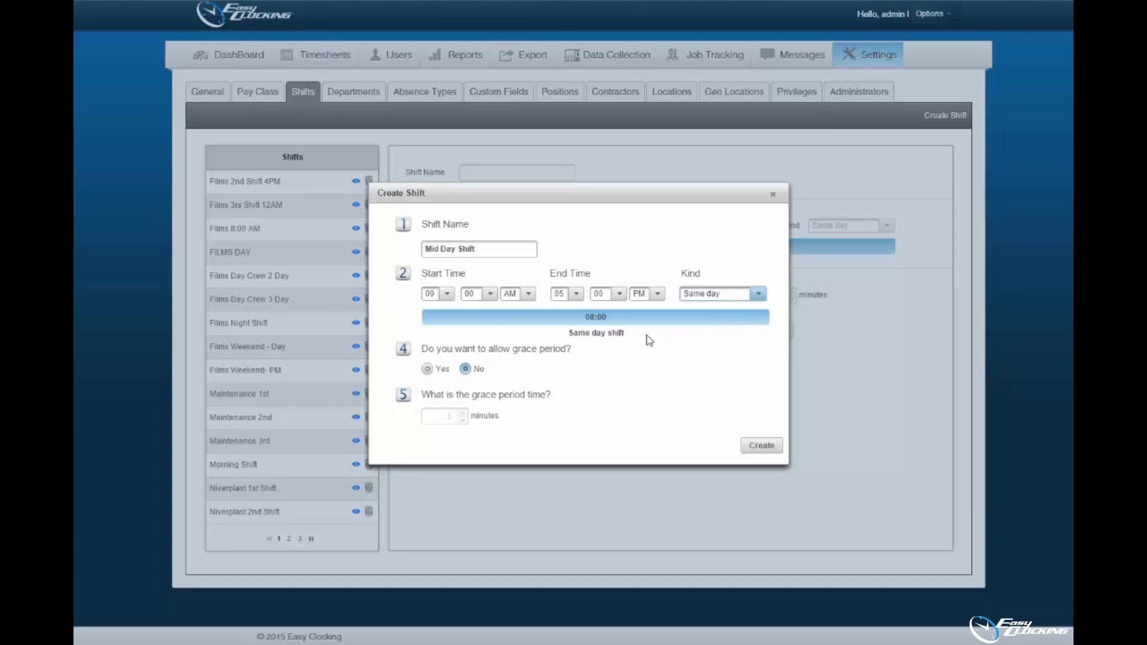
Allow an 11-minute grace period for the new shift and create it.
left_click(427, 369)
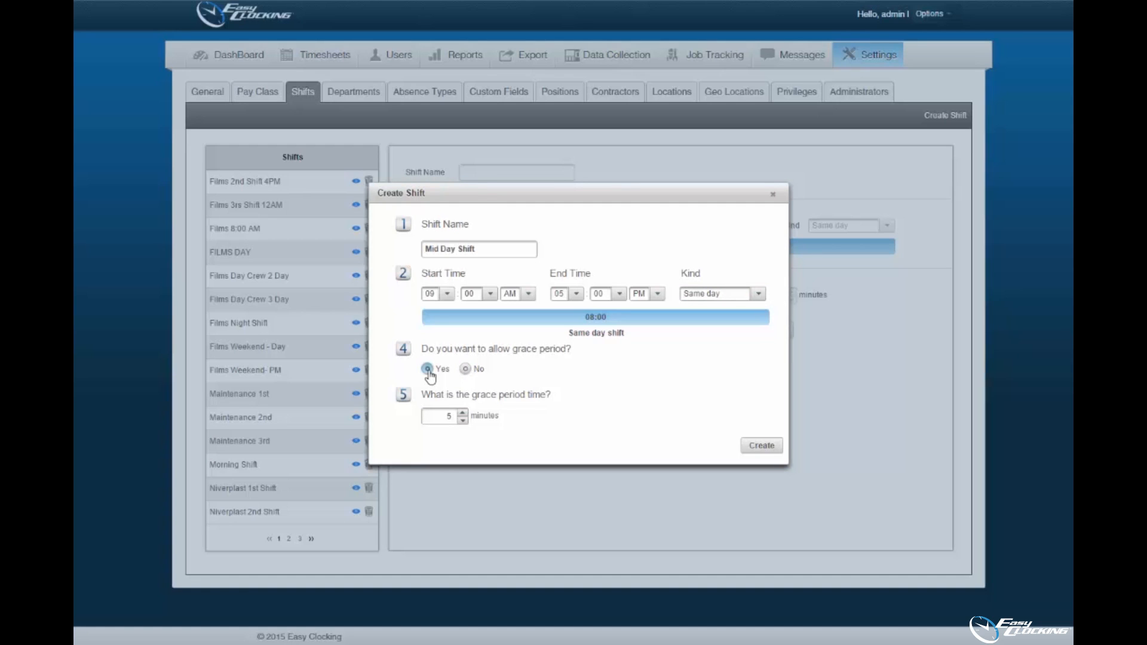
left_click(463, 413)
left_click(462, 413)
left_click(462, 413)
left_click(463, 414)
left_click(463, 420)
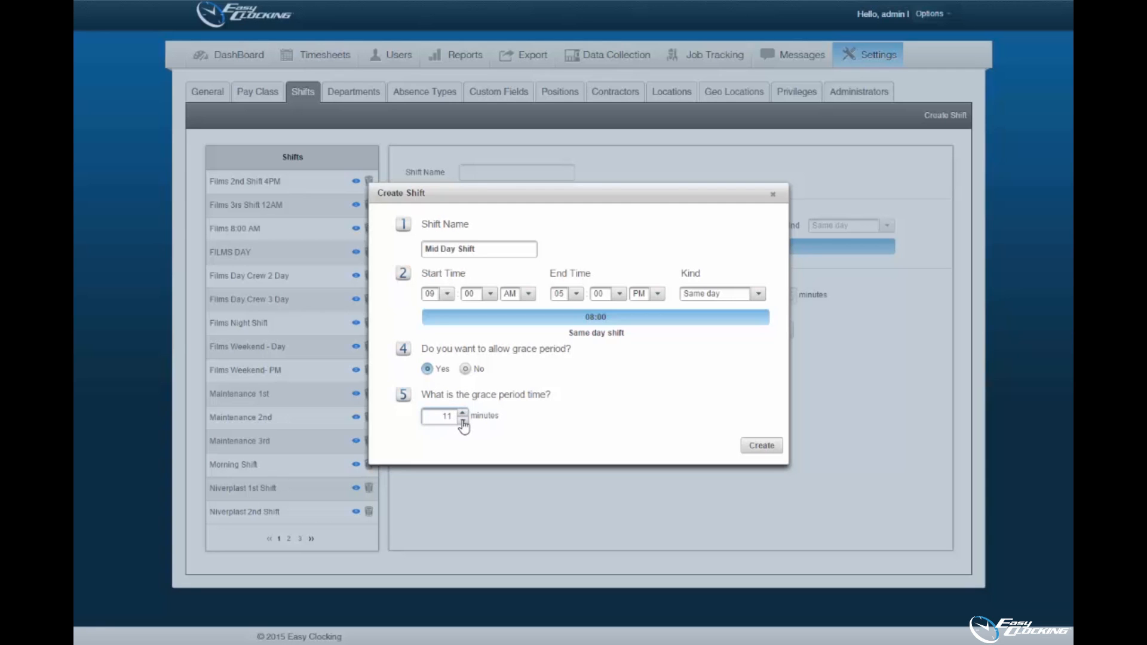
left_click(759, 452)
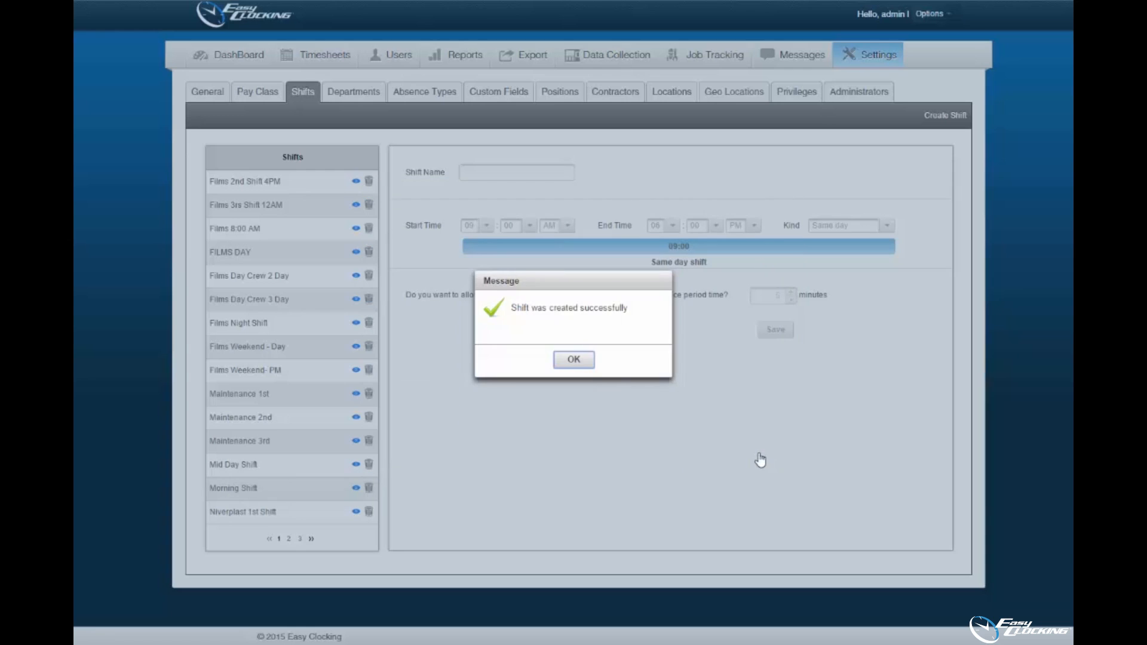
left_click(574, 361)
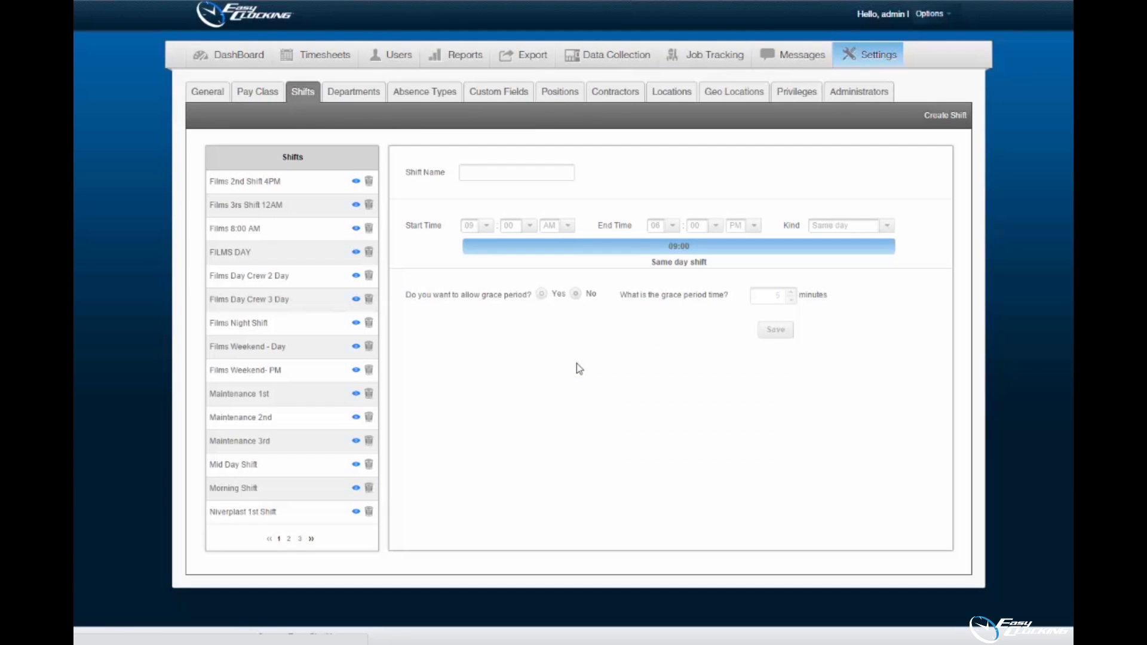
In the dashboard schedules, start a schedule entry for the first listed employee on January 12, 2016, with the location Miami.
left_click(239, 55)
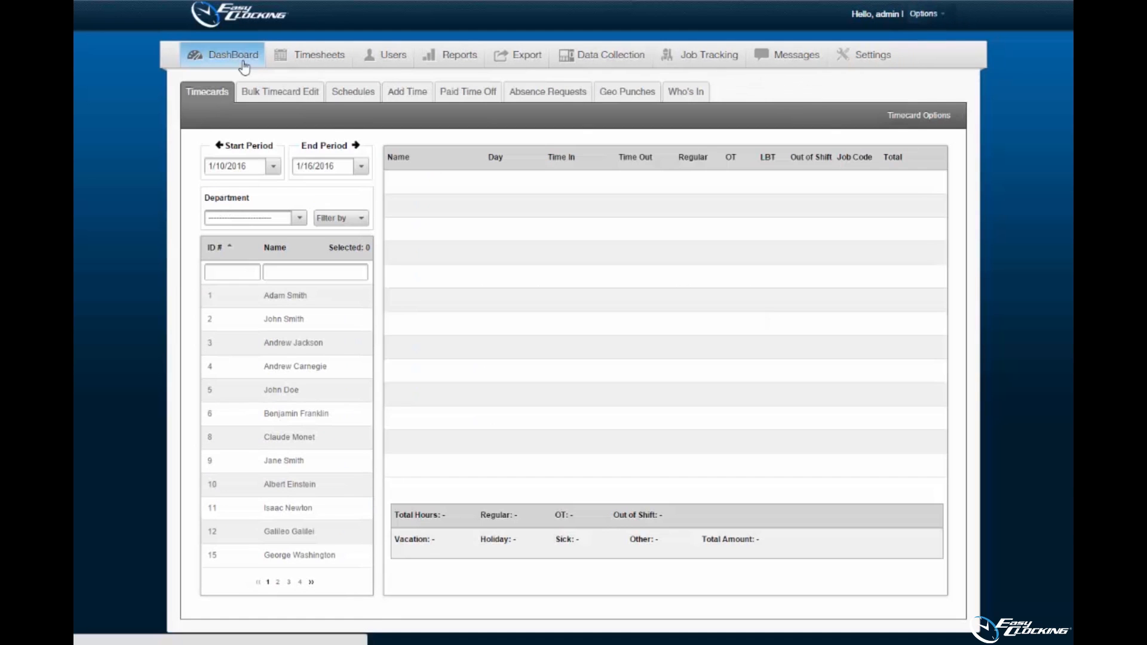
left_click(344, 101)
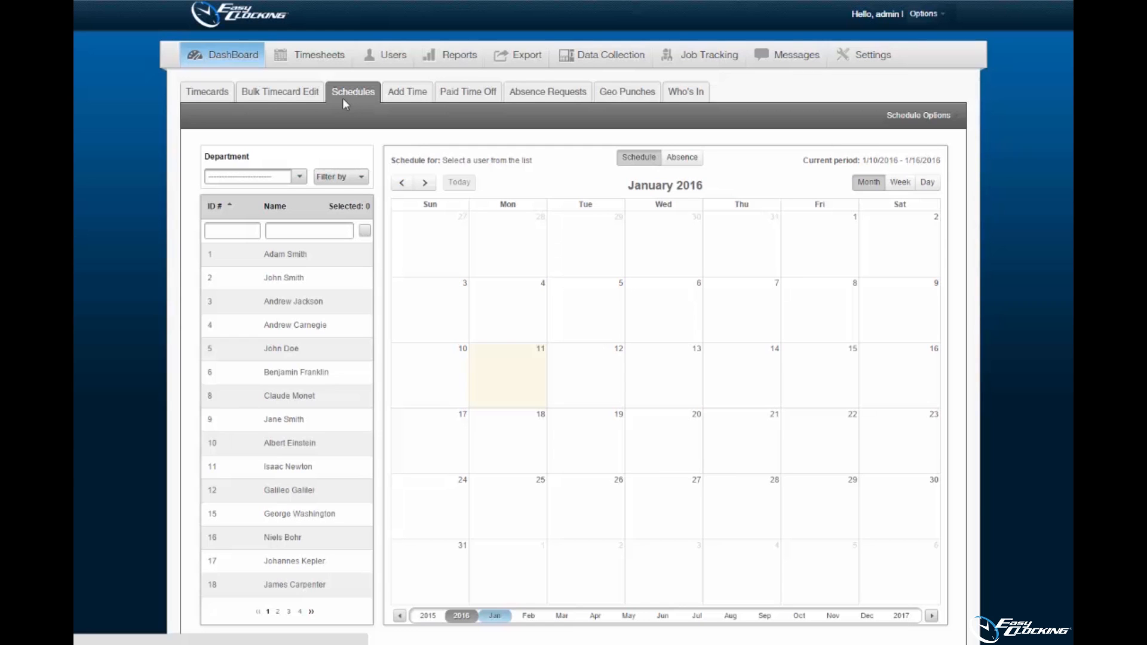
left_click(320, 254)
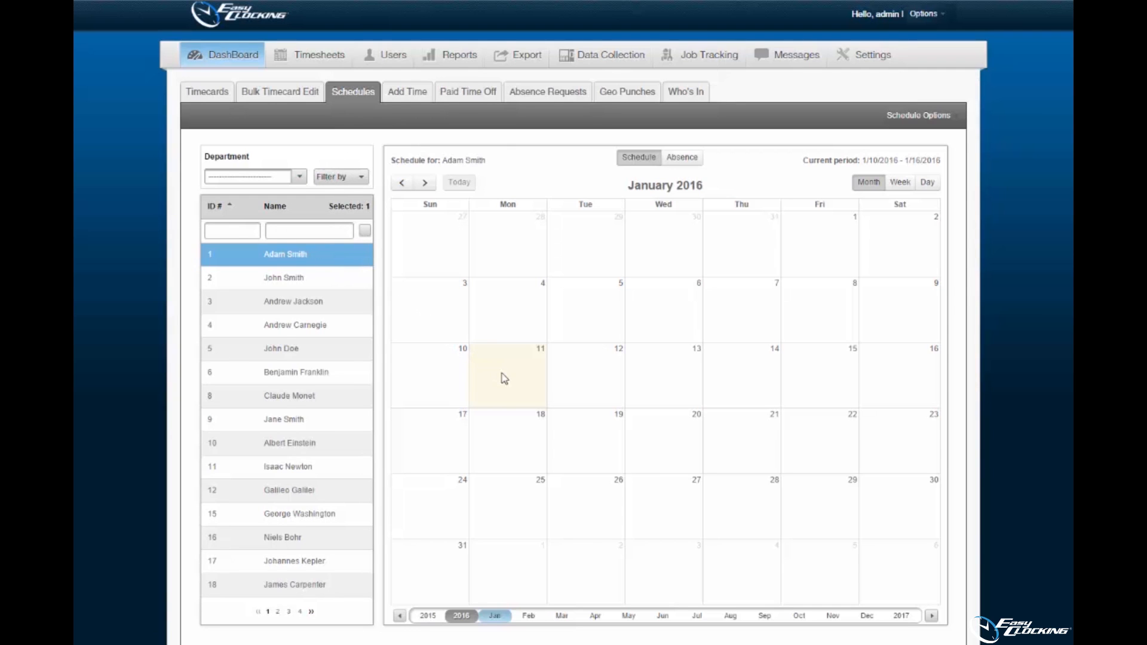
left_click(584, 383)
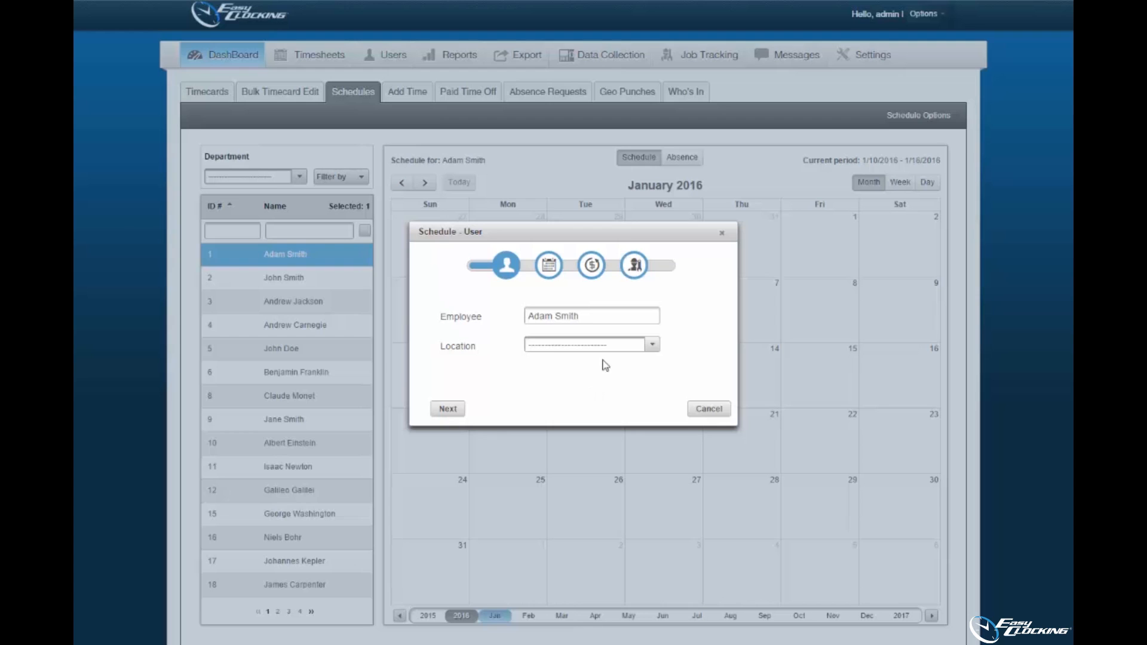
left_click(652, 345)
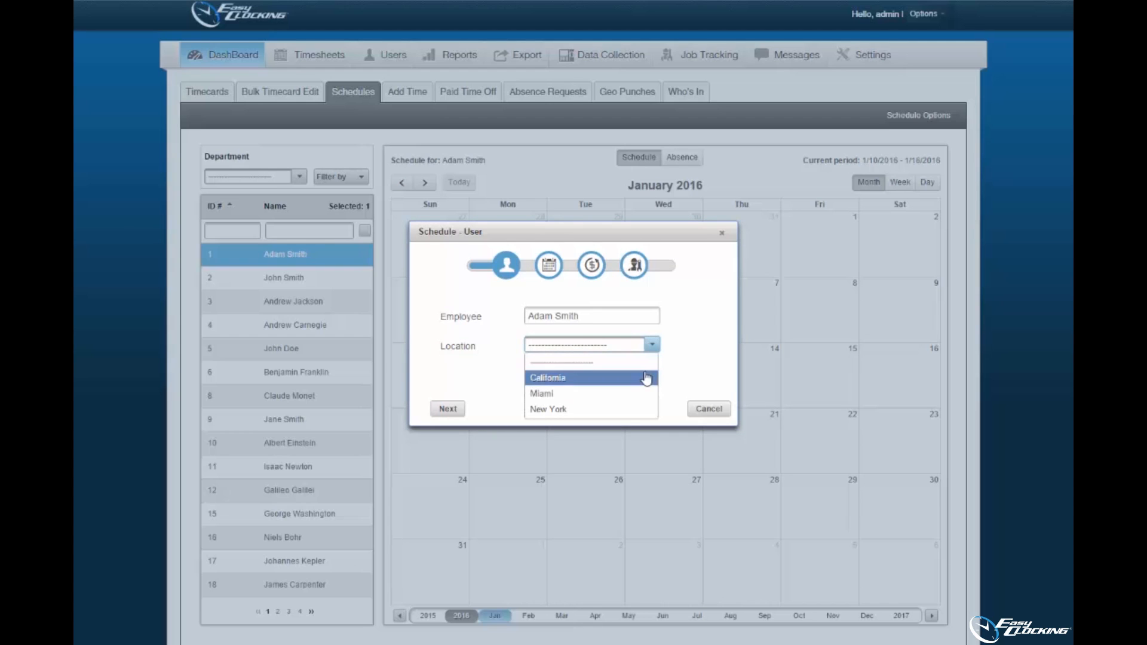
left_click(646, 393)
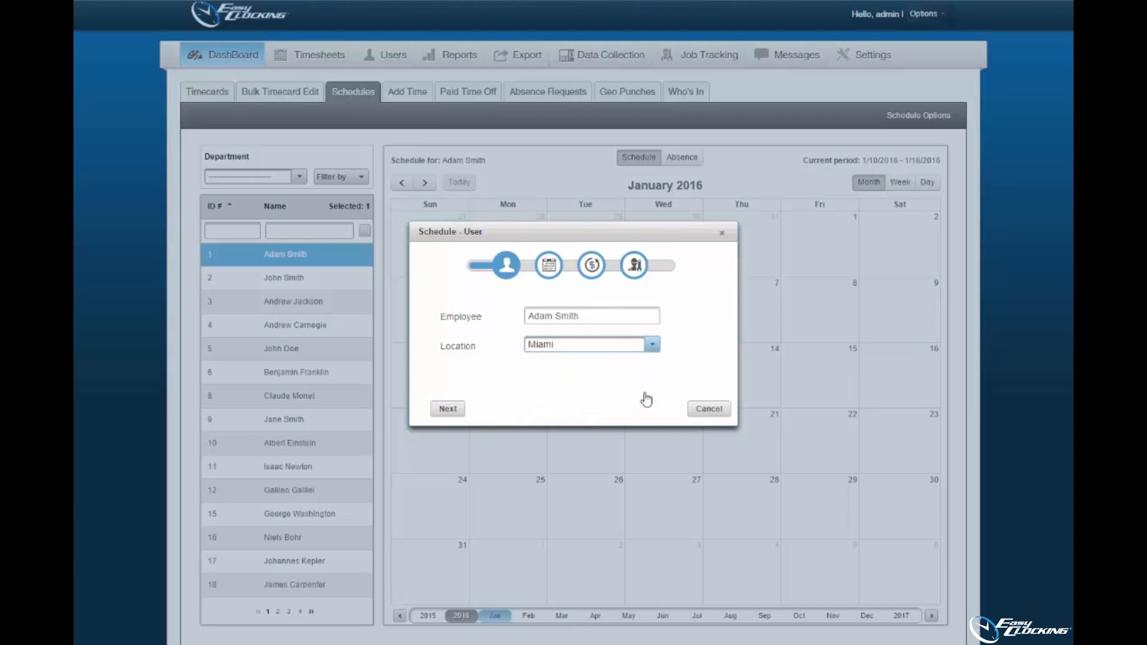
left_click(437, 412)
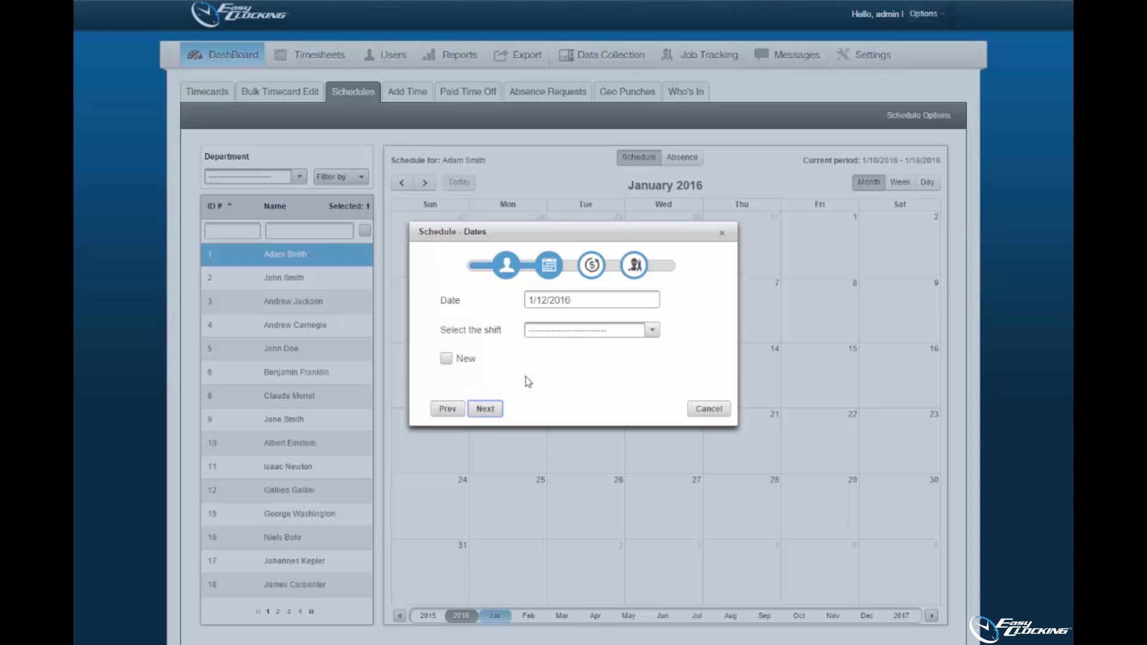
Choose Mid Day Shift 9:00AM - 5:00PM as the shift for the schedule entry.
left_click(654, 331)
left_click_drag(656, 361, 659, 399)
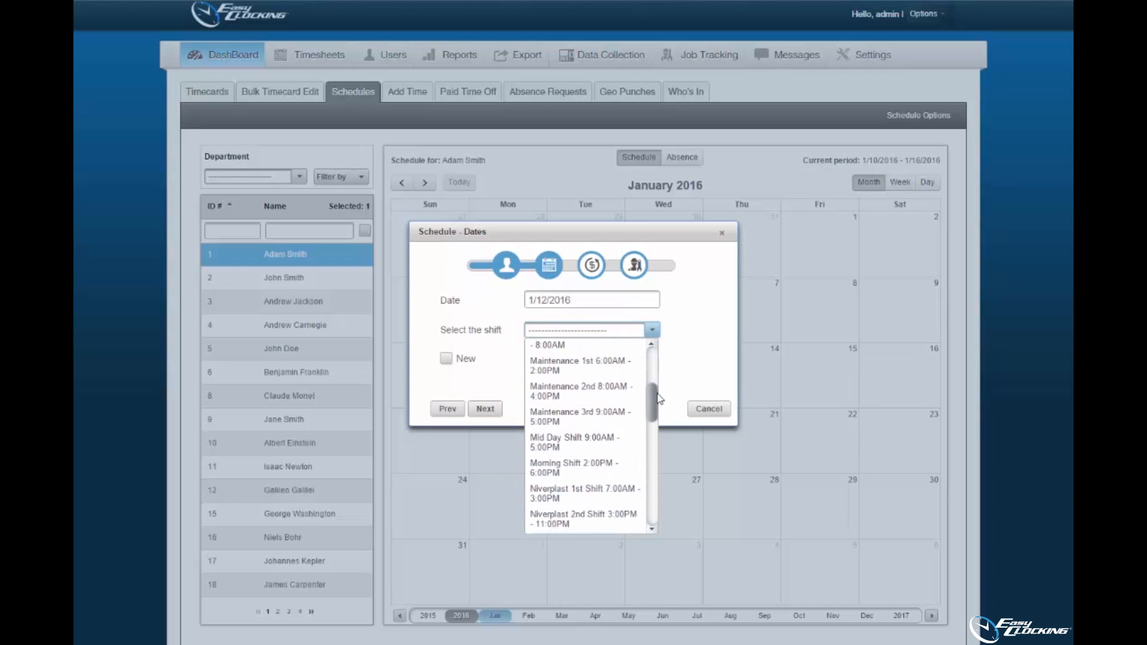
left_click(628, 436)
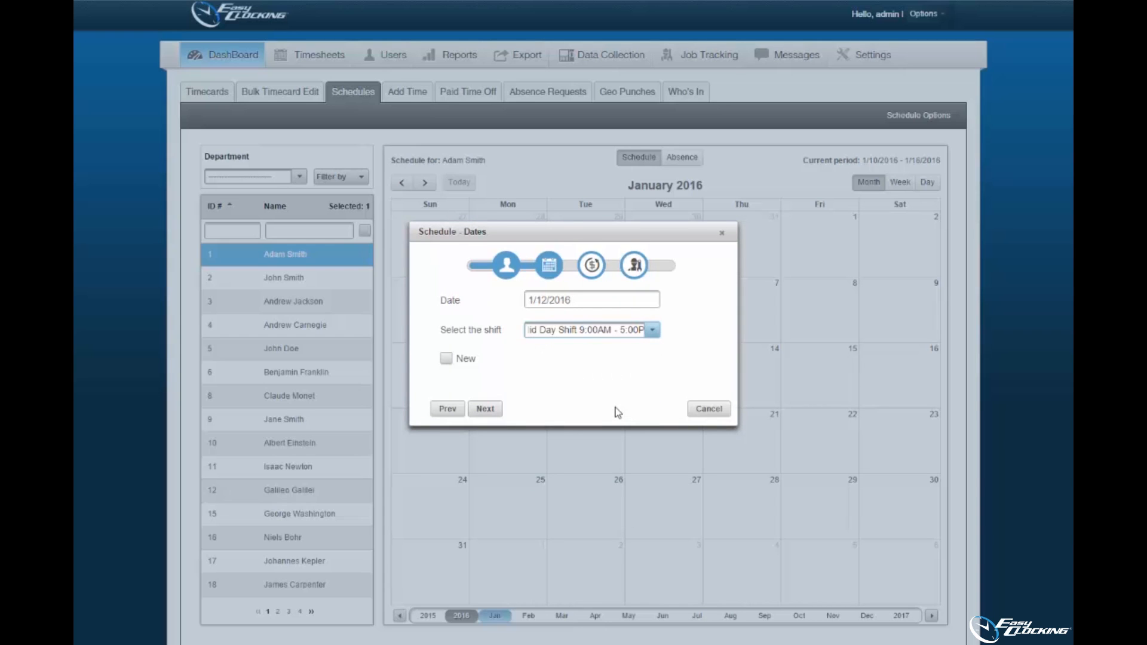
left_click(447, 360)
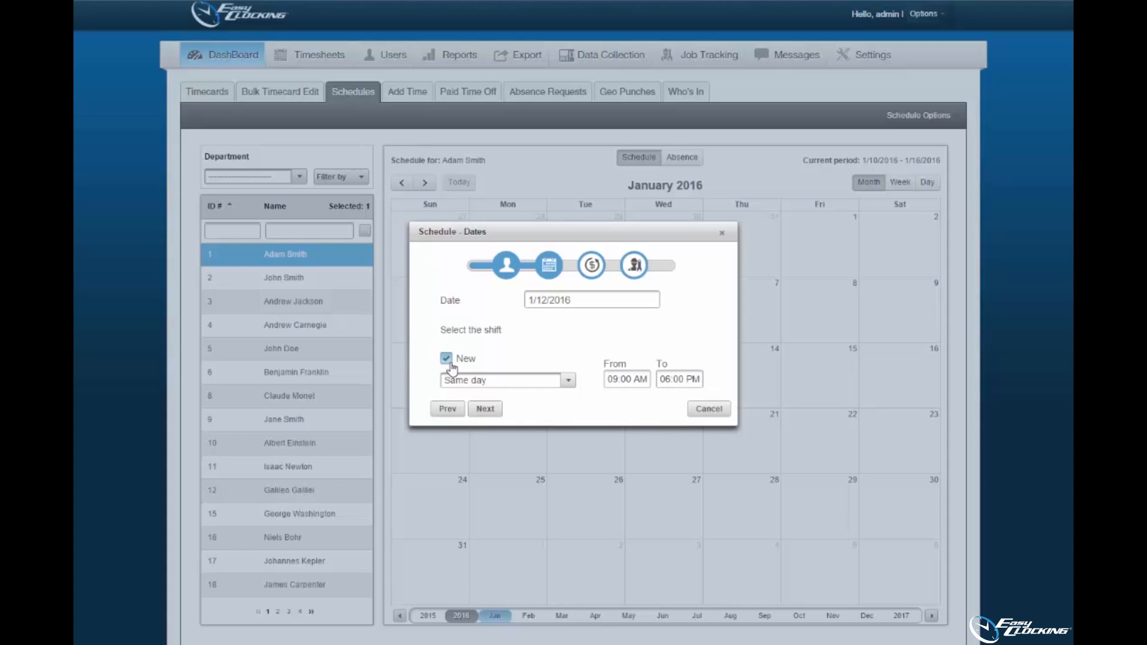
left_click(569, 382)
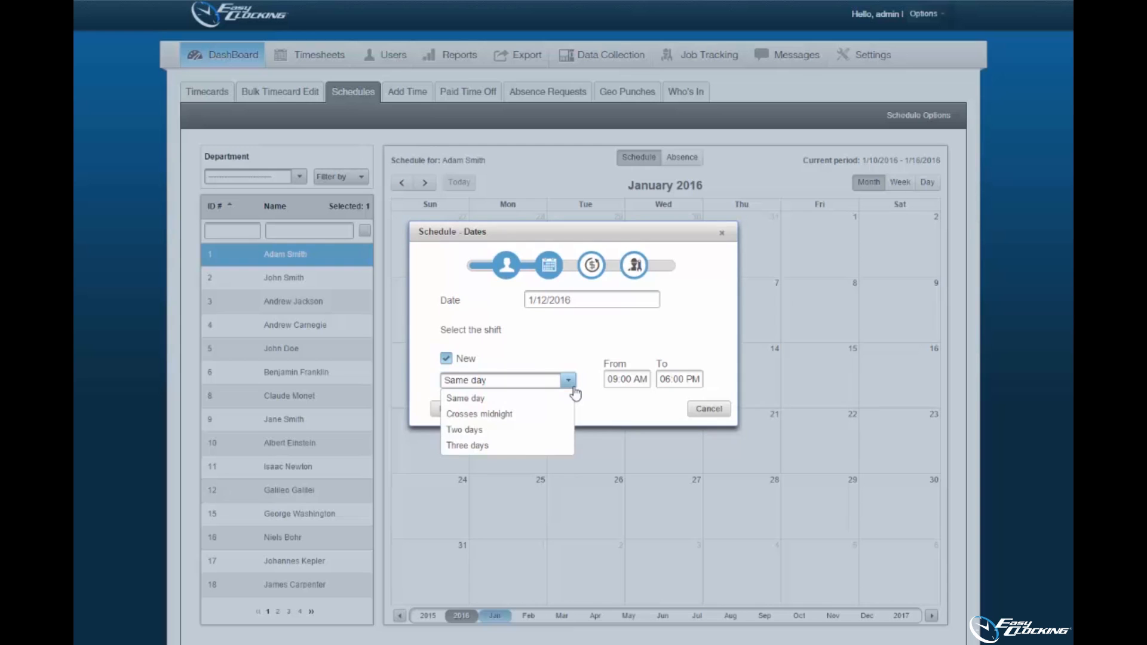
left_click(573, 387)
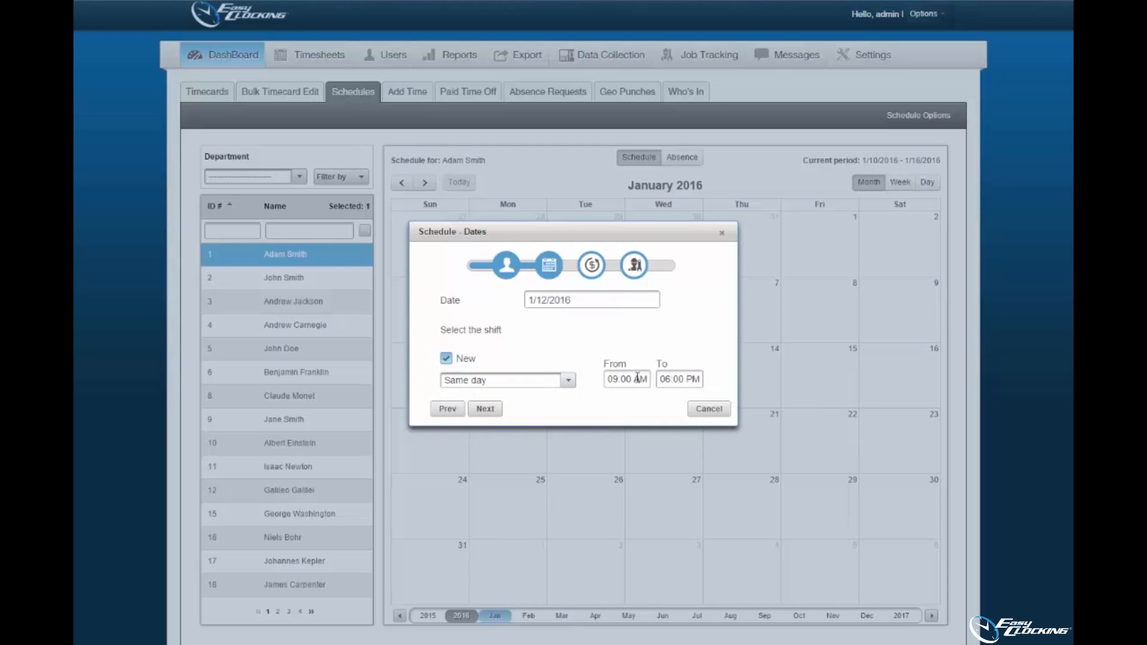
left_click(449, 360)
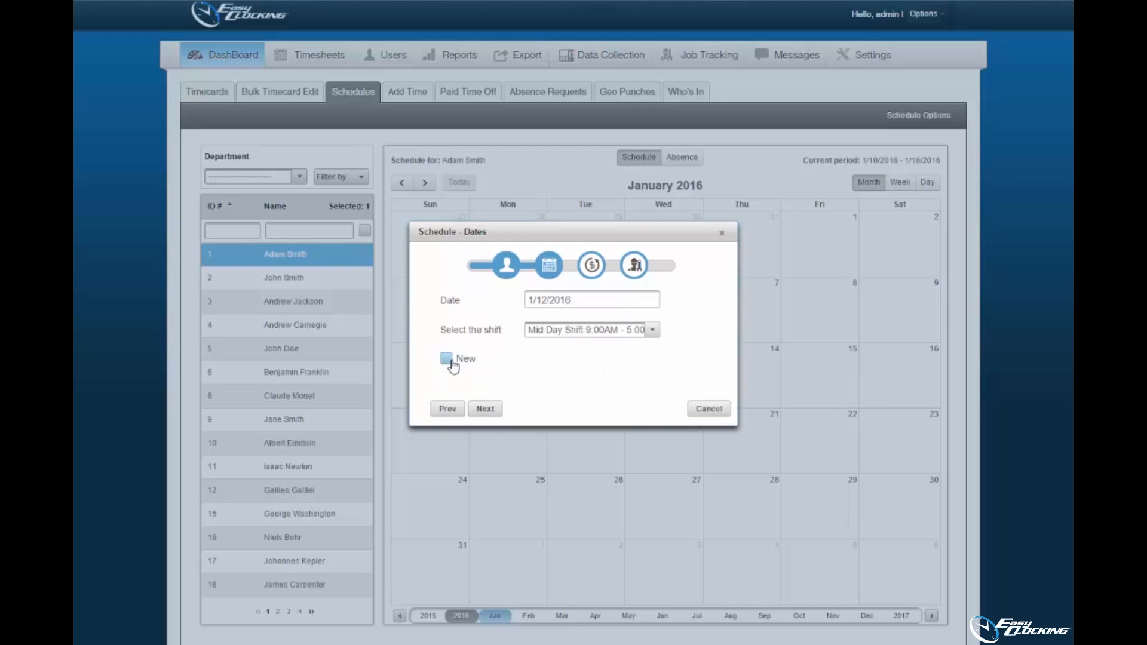
Set the schedule entry's pay class to Default and enable a pay differential of the Fixed type.
left_click(485, 409)
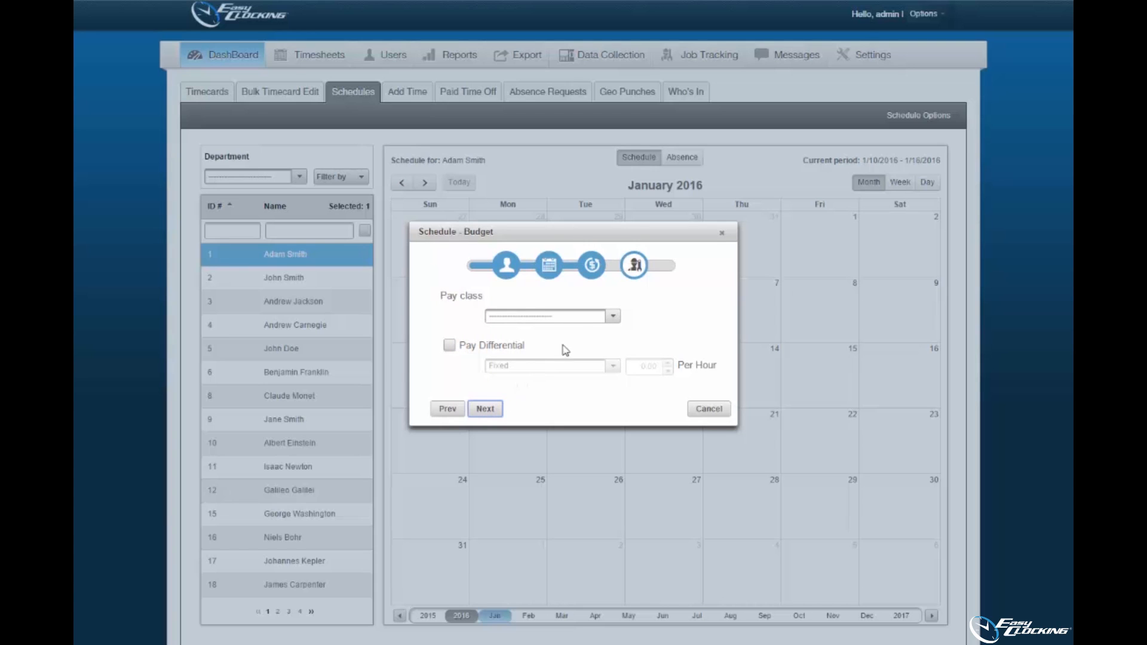
left_click(612, 326)
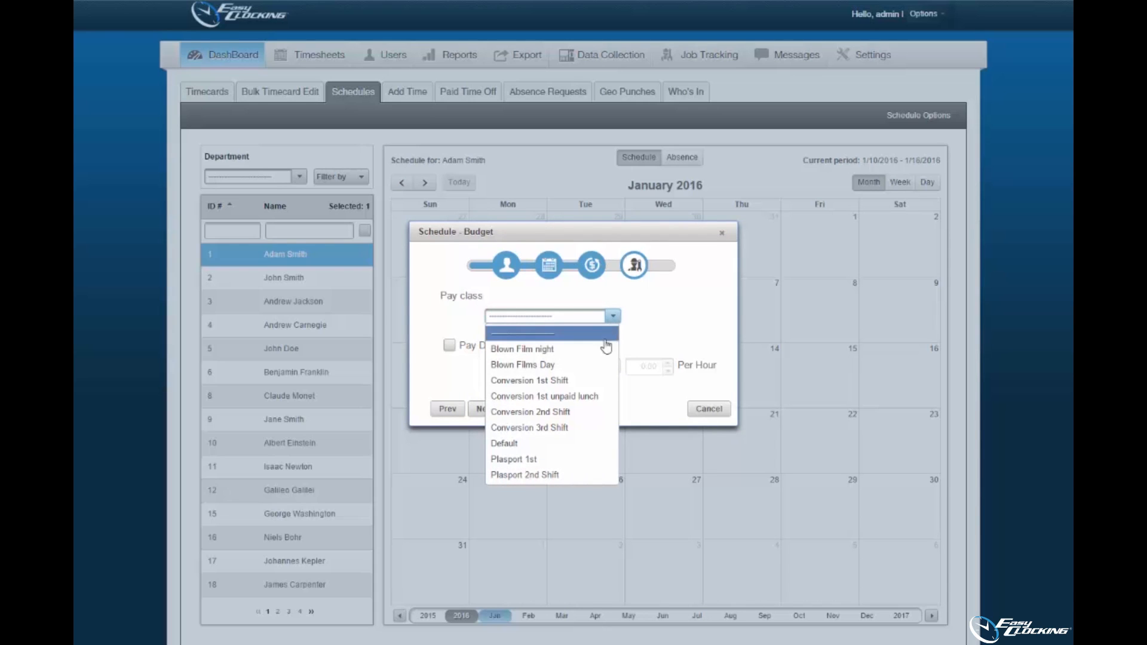
left_click(597, 442)
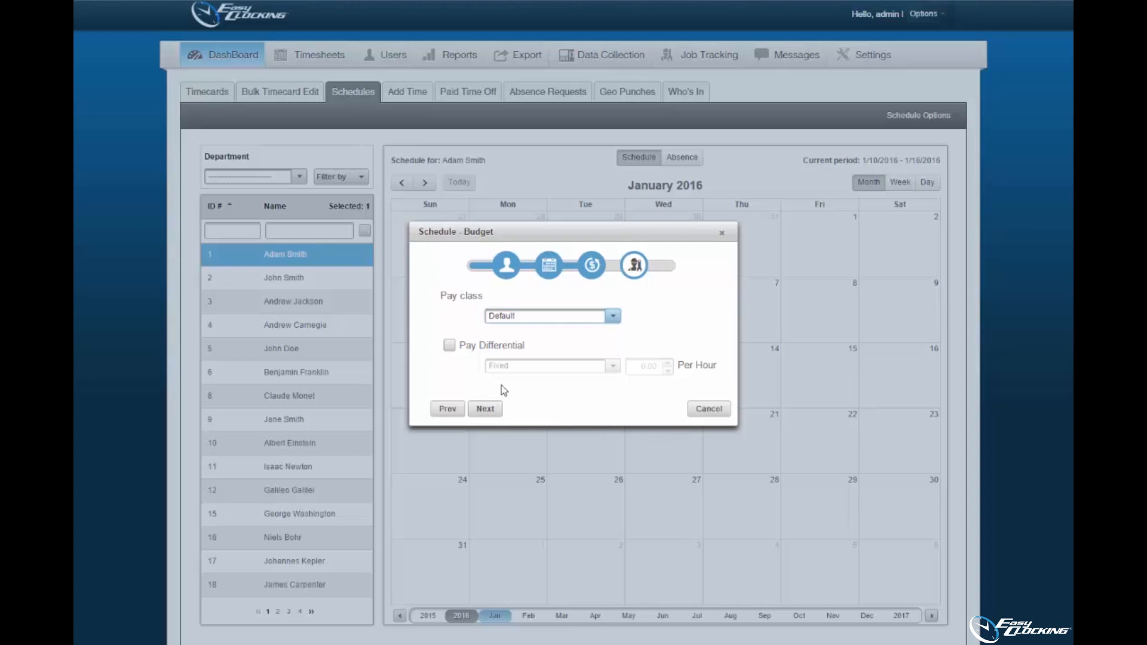
left_click(448, 346)
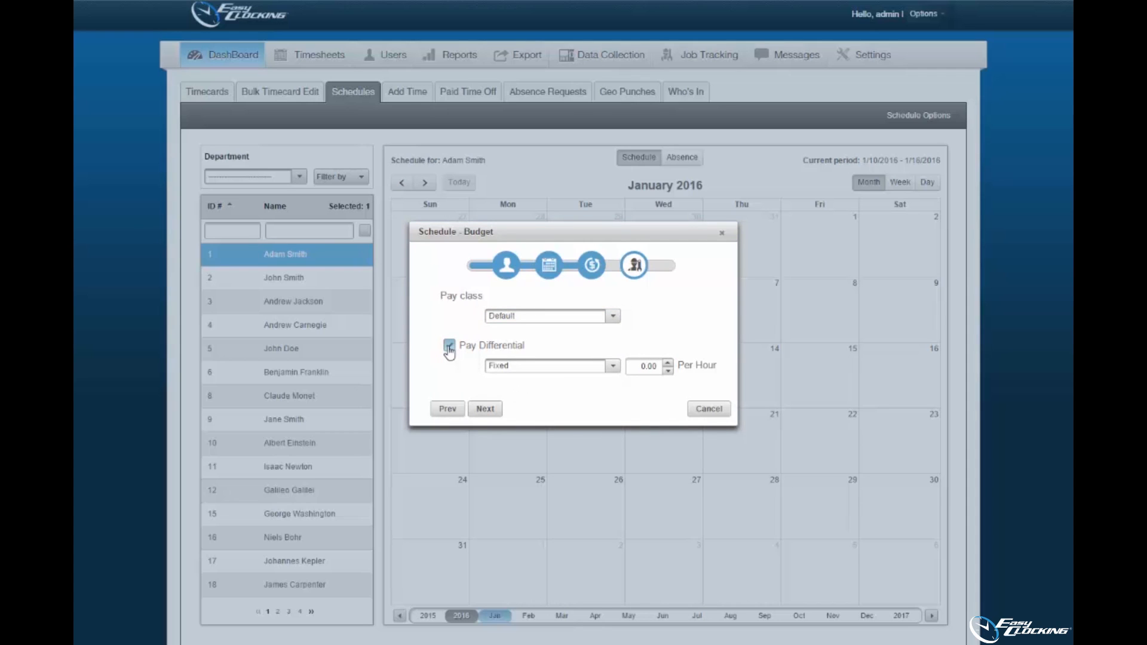
left_click(612, 366)
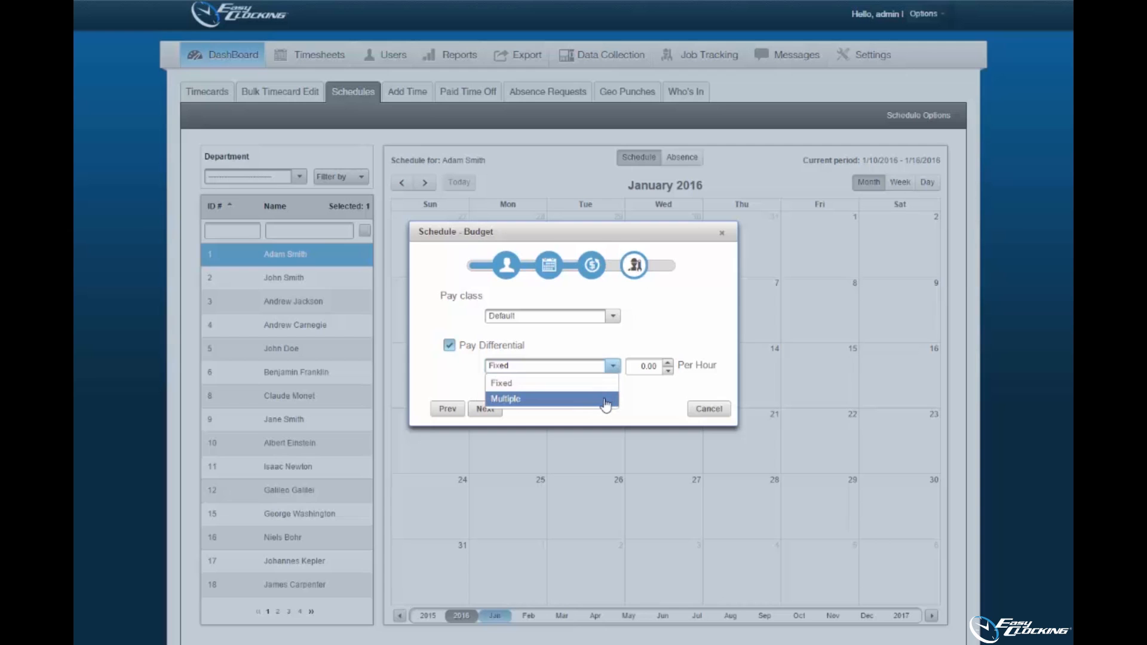
left_click(607, 387)
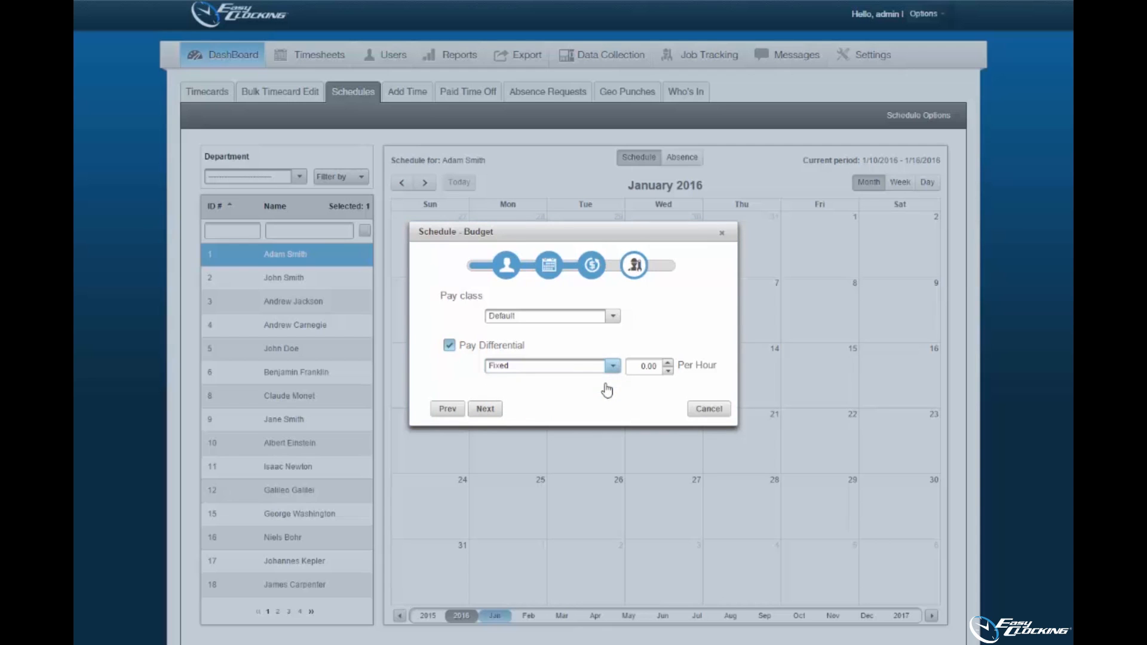
Set the schedule entry's fixed pay differential to 24.00 per hour.
double_click(650, 365)
type("20")
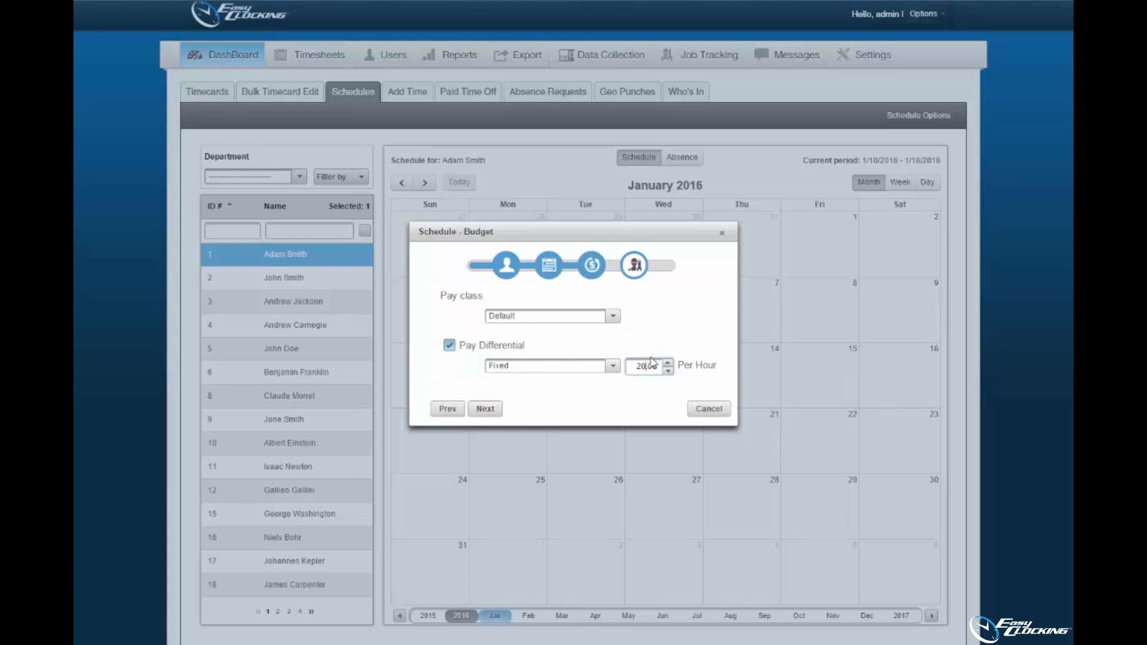
left_click(668, 363)
Turn off the pay differential and assign the schedule entry to the Internal project.
left_click(449, 346)
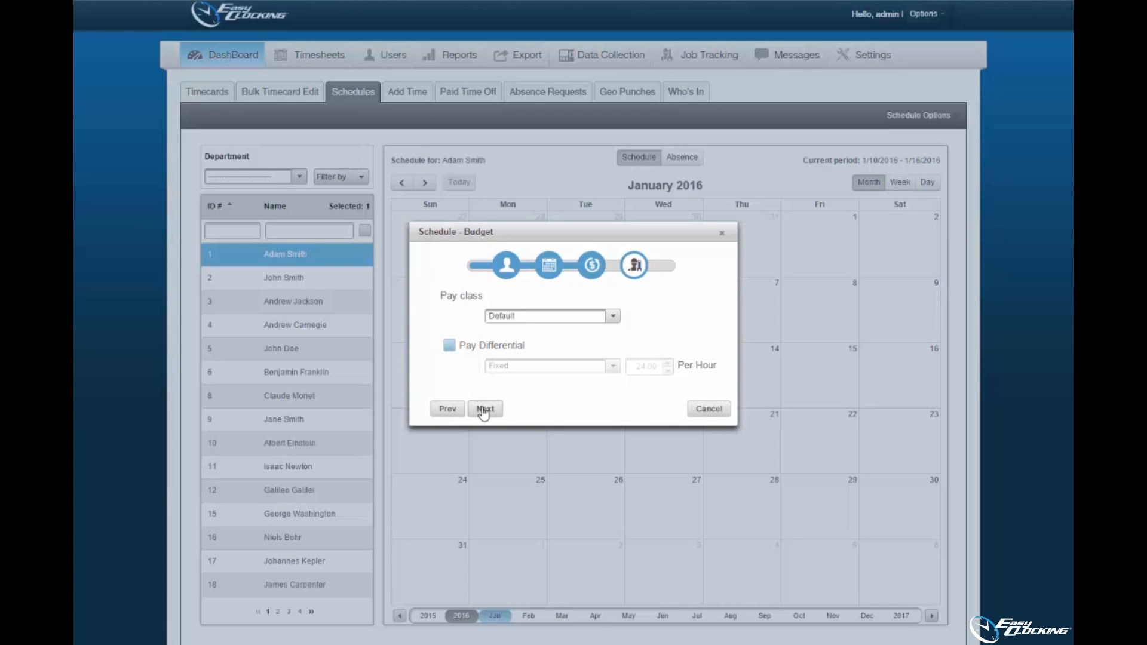
left_click(484, 408)
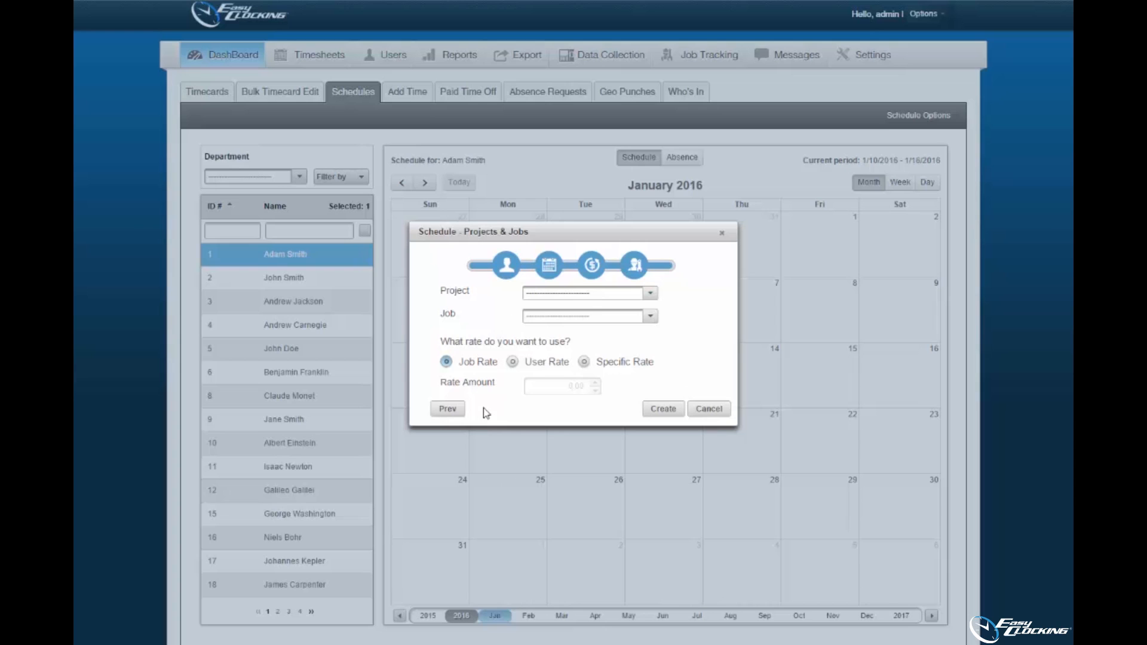
left_click(650, 294)
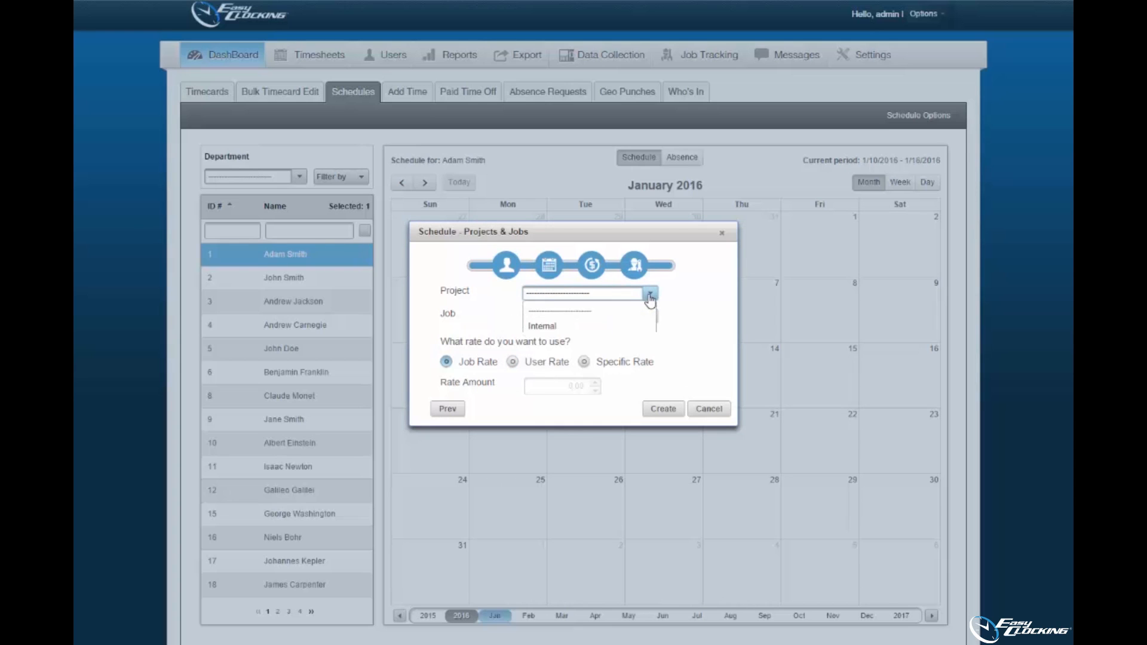
left_click(637, 325)
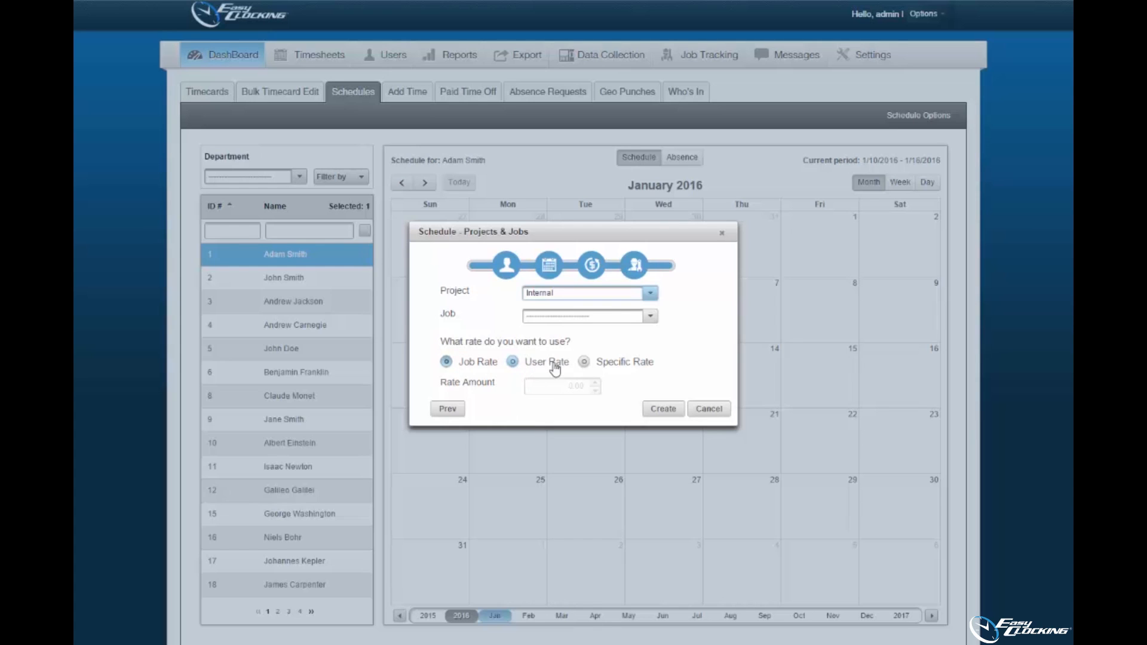
Use a specific rate of 30.00 for the schedule entry and create it.
left_click(584, 364)
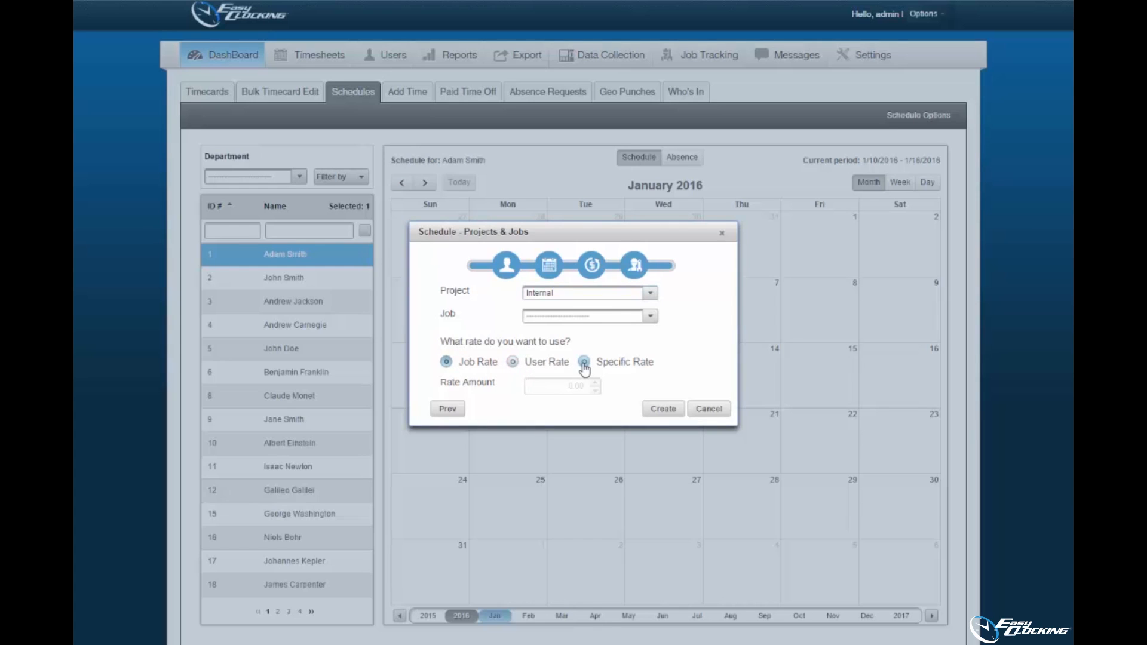
left_click(584, 364)
left_click(571, 387)
type("30")
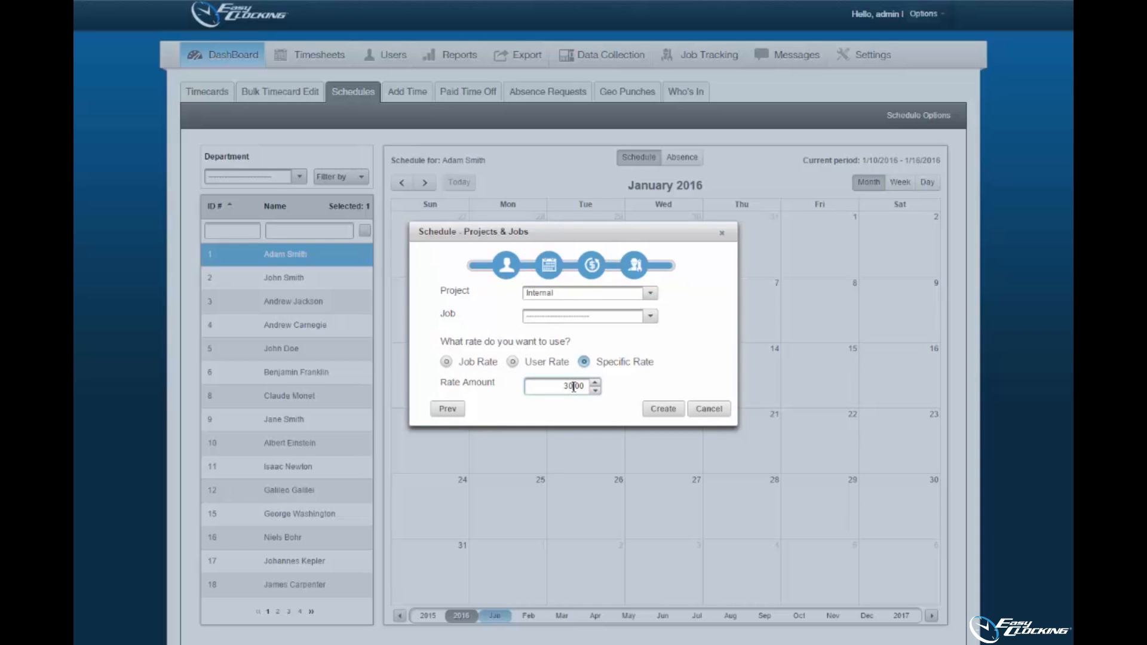
left_click(659, 410)
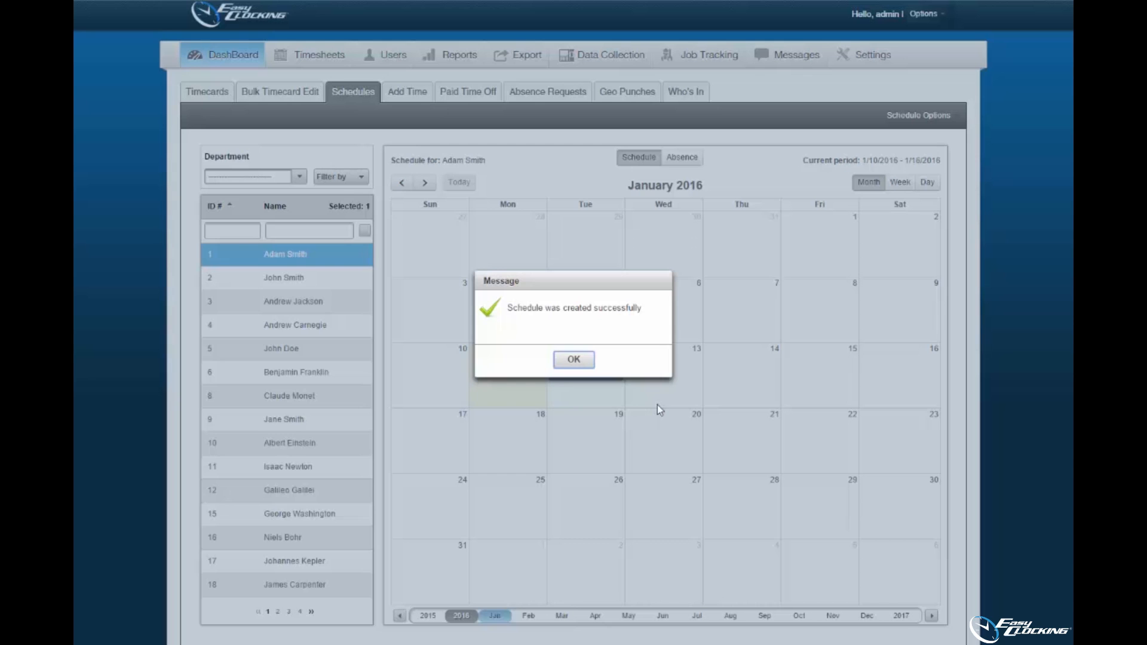
left_click(578, 361)
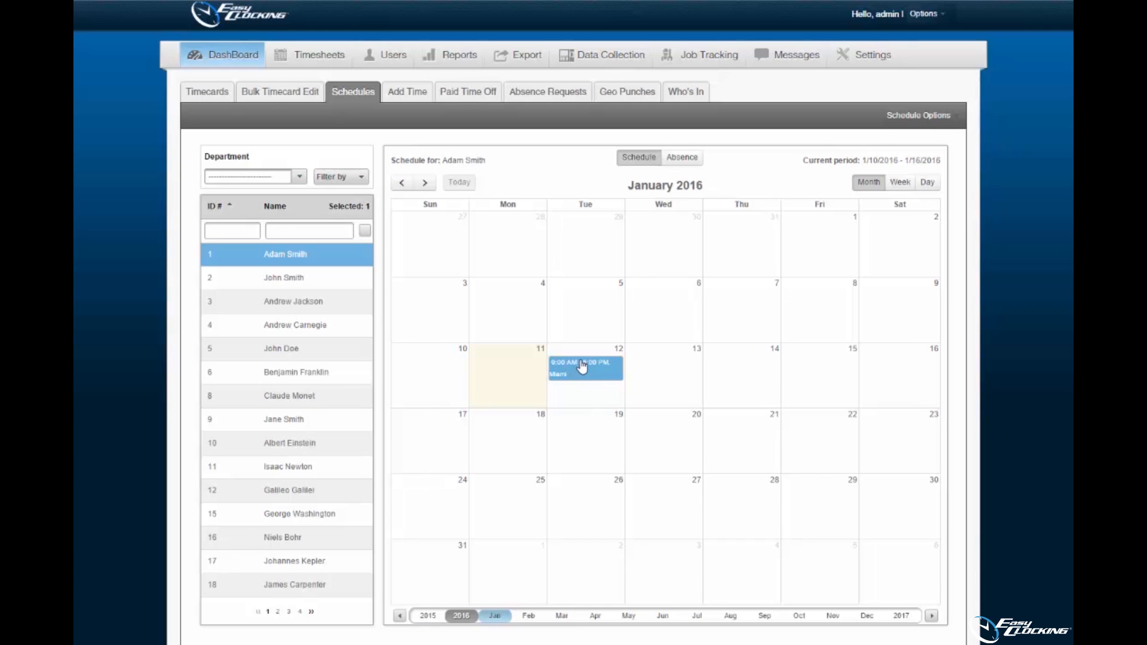
Clear the employee selection and select the second, third and fourth listed employees together.
left_click(365, 230)
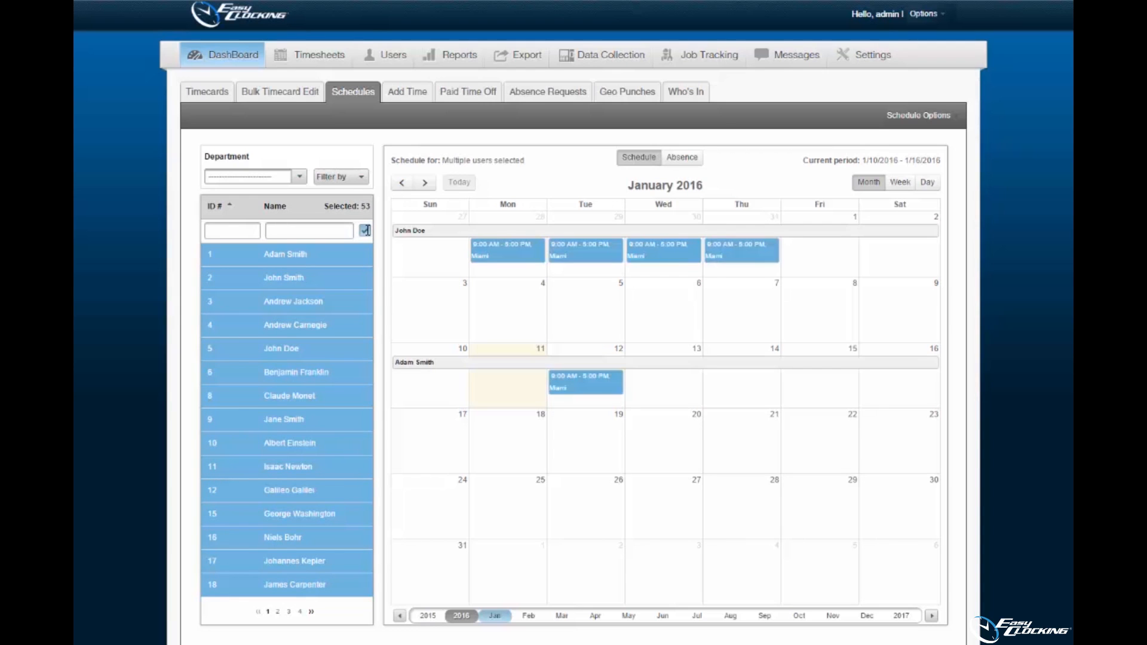
left_click(365, 231)
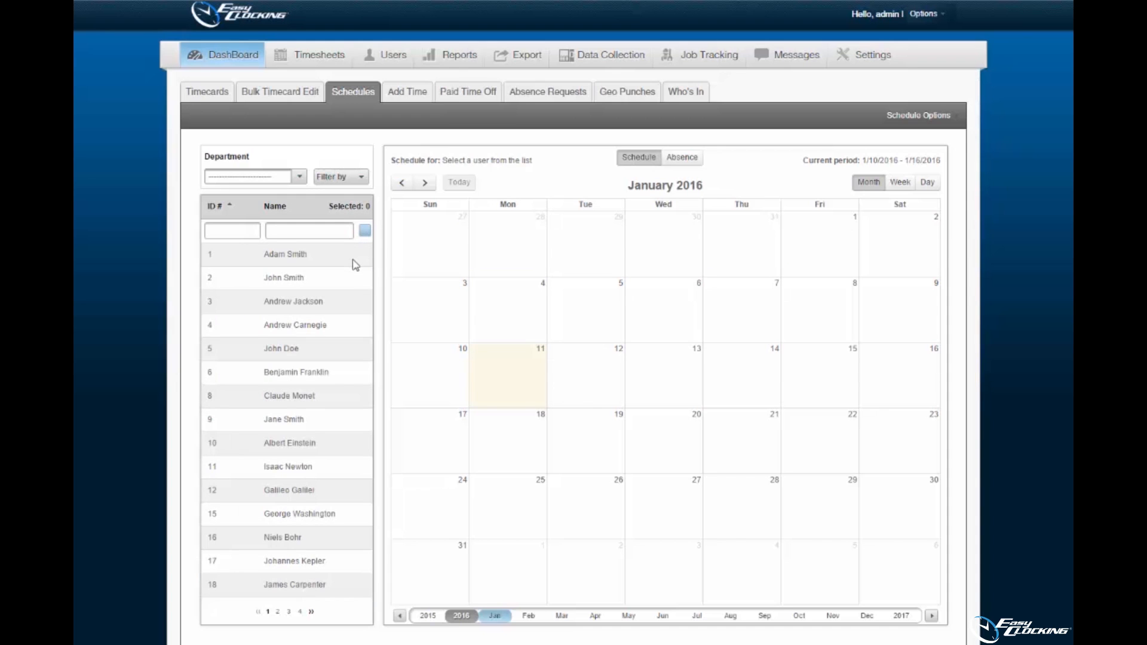
left_click(348, 280)
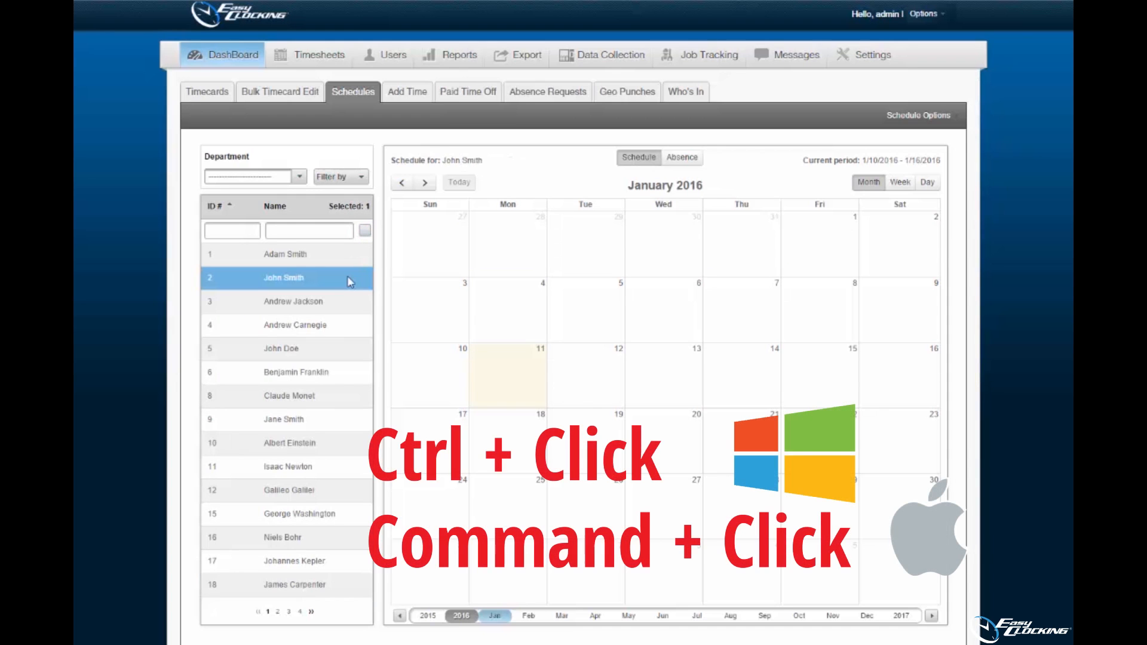
left_click(342, 307, "ctrl")
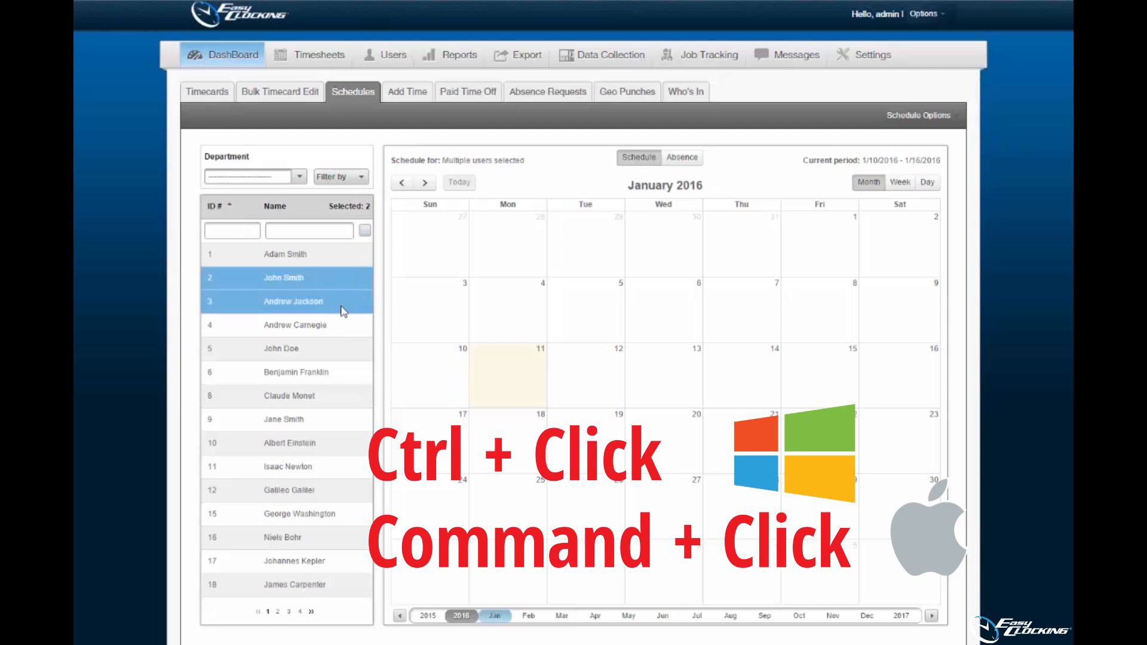
left_click(340, 333, "ctrl")
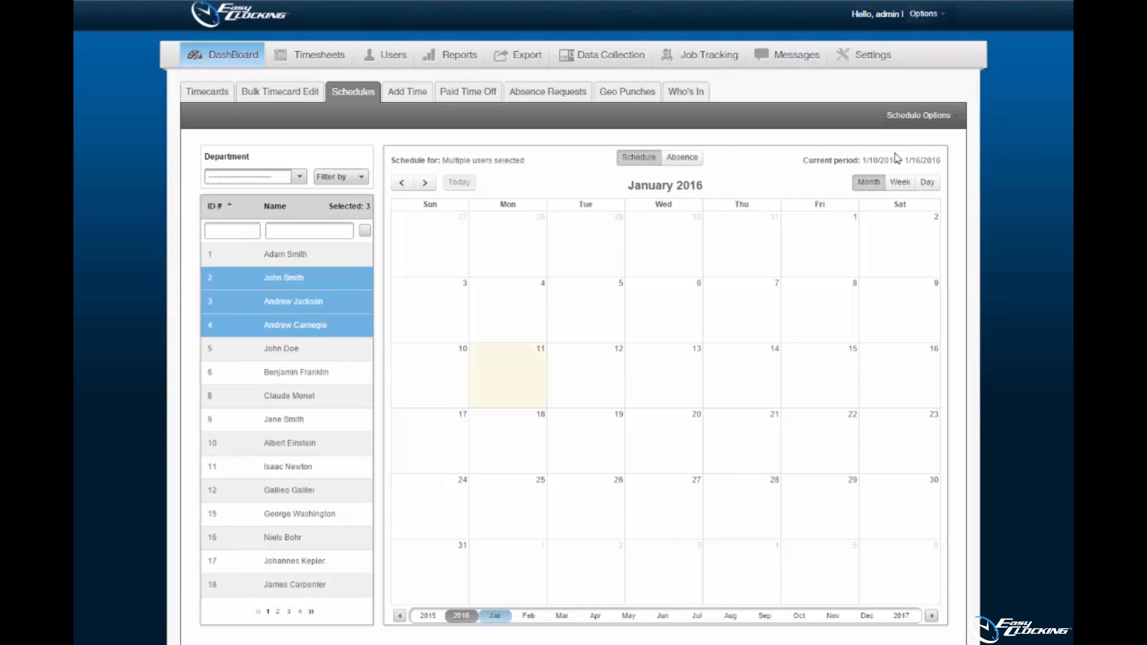
Start creating schedules for the selected employees with the location Miami.
left_click(925, 125)
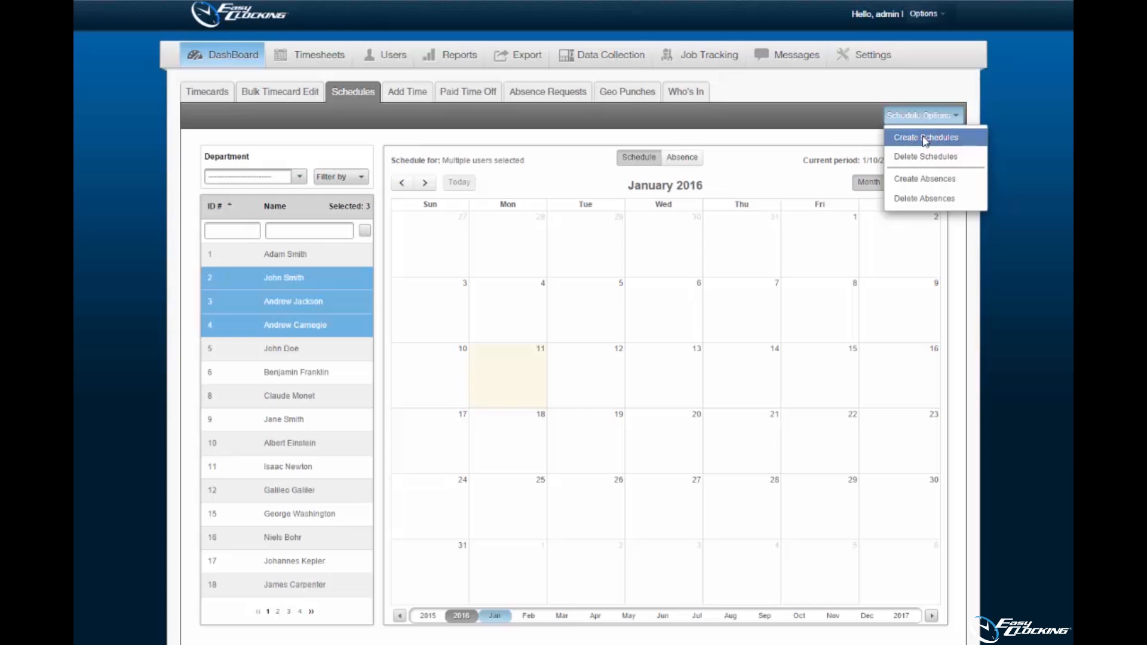
left_click(926, 138)
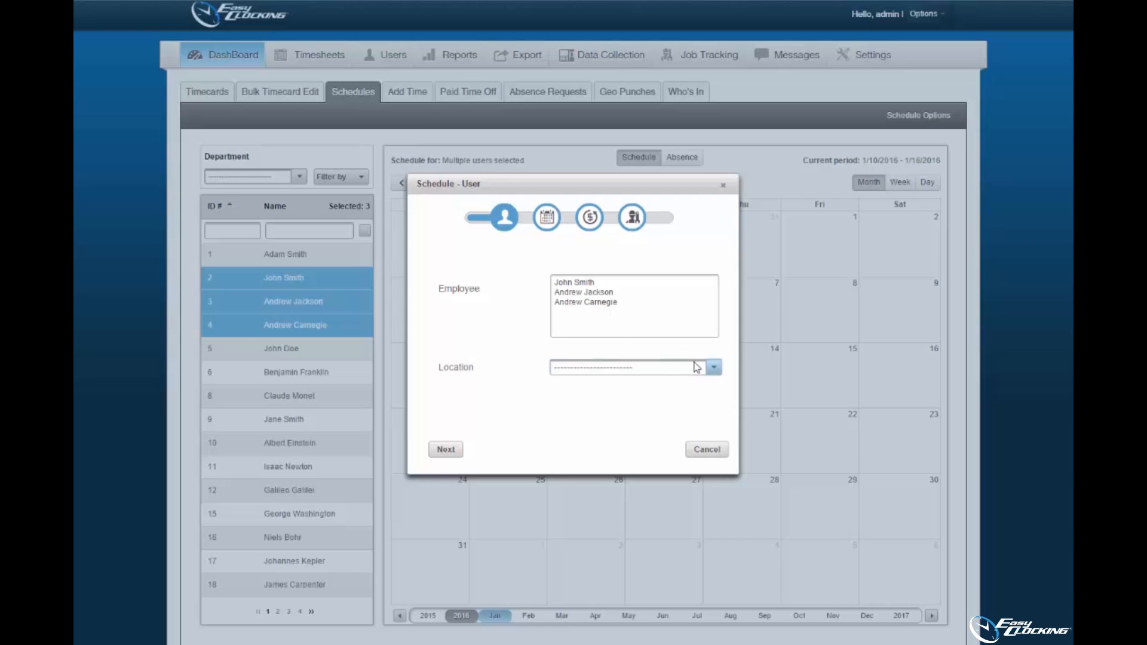
left_click(714, 367)
left_click(642, 417)
left_click(448, 451)
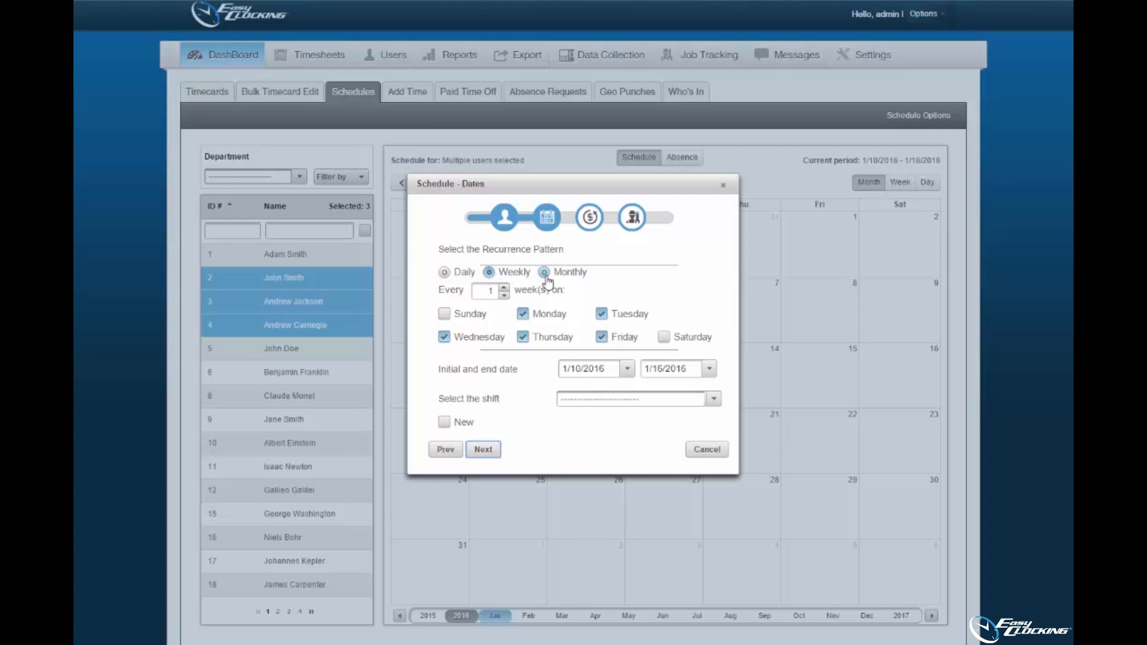
Repeat the schedules every 2 weeks, with an initial date of 1/18/2016 and an end date of 1/23/2016.
left_click(504, 288)
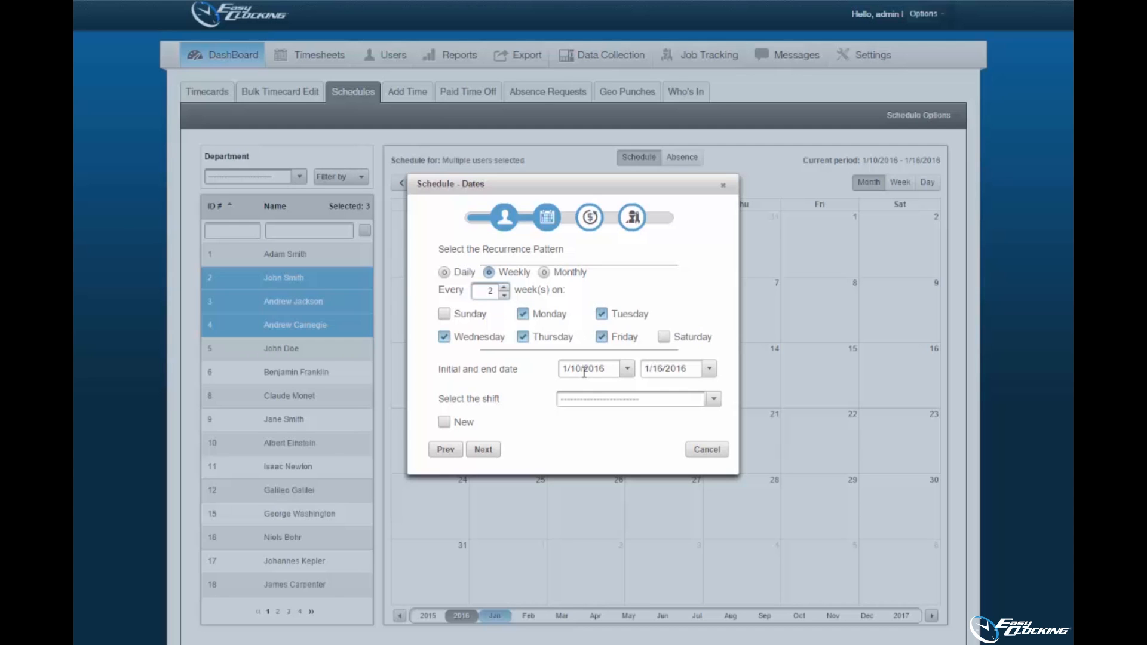
left_click(627, 369)
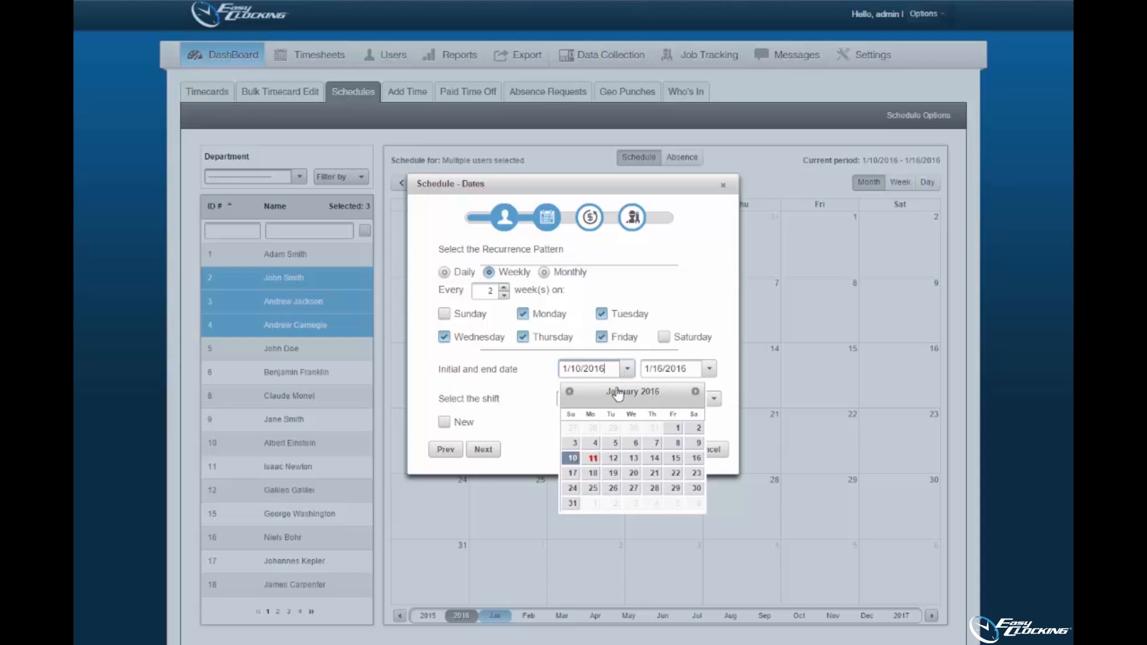
left_click(590, 473)
left_click(709, 368)
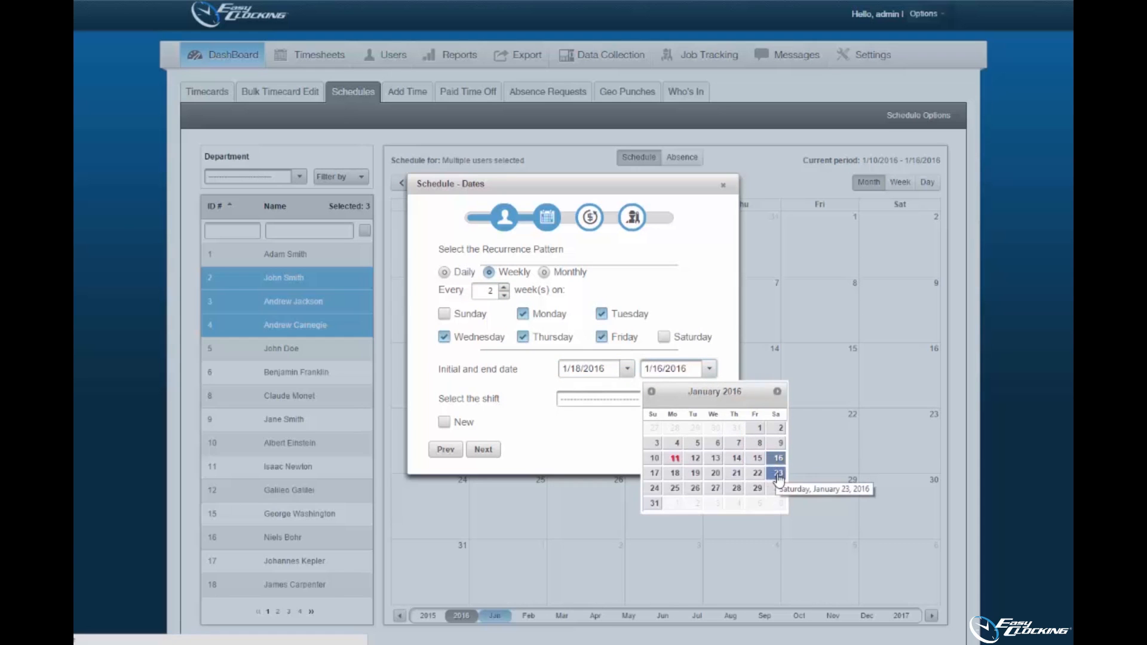
left_click(778, 472)
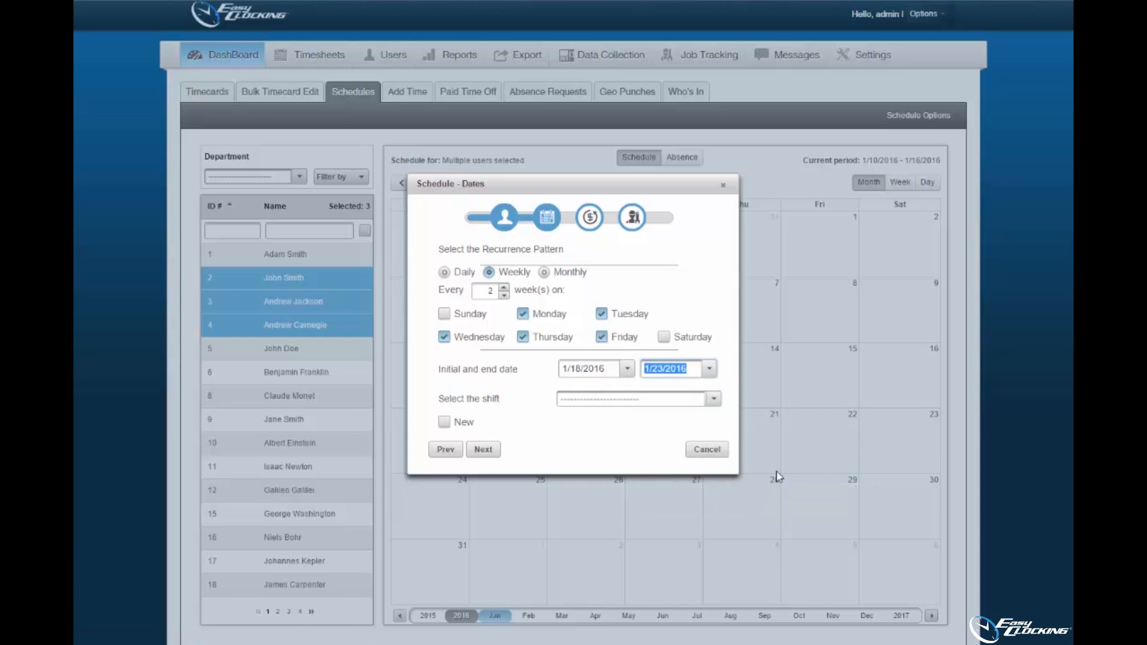
Choose Mid Day Shift 9:00AM - 5:00PM as the shift for the group's schedules.
left_click(712, 402)
scroll(657, 478, "down", 5)
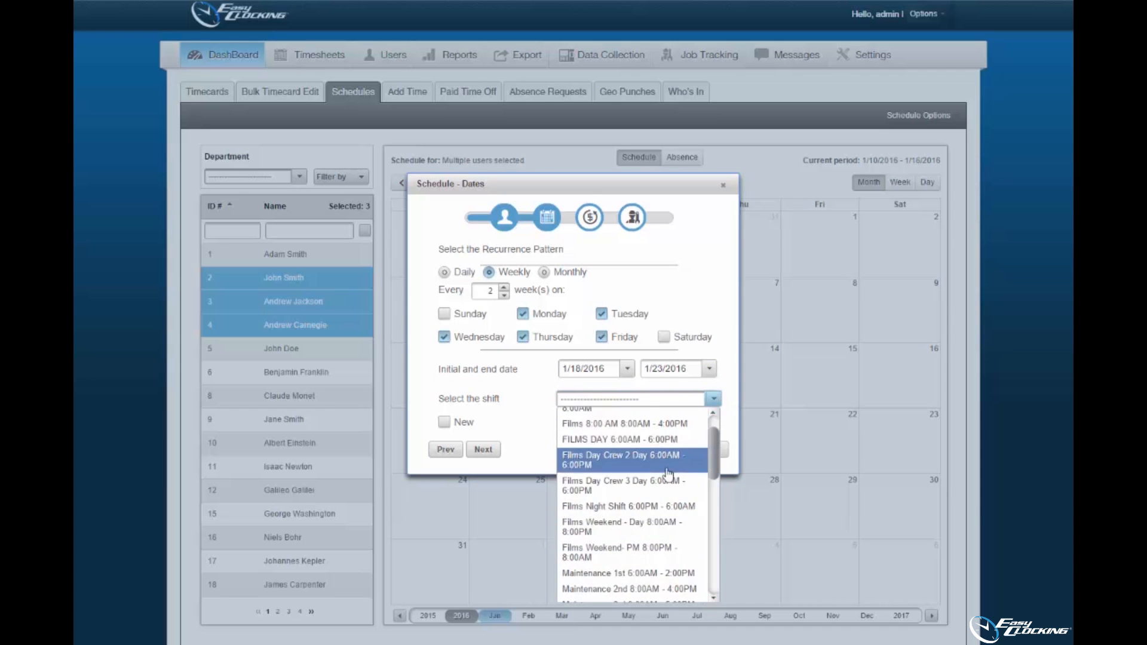
scroll(667, 475, "down", 10)
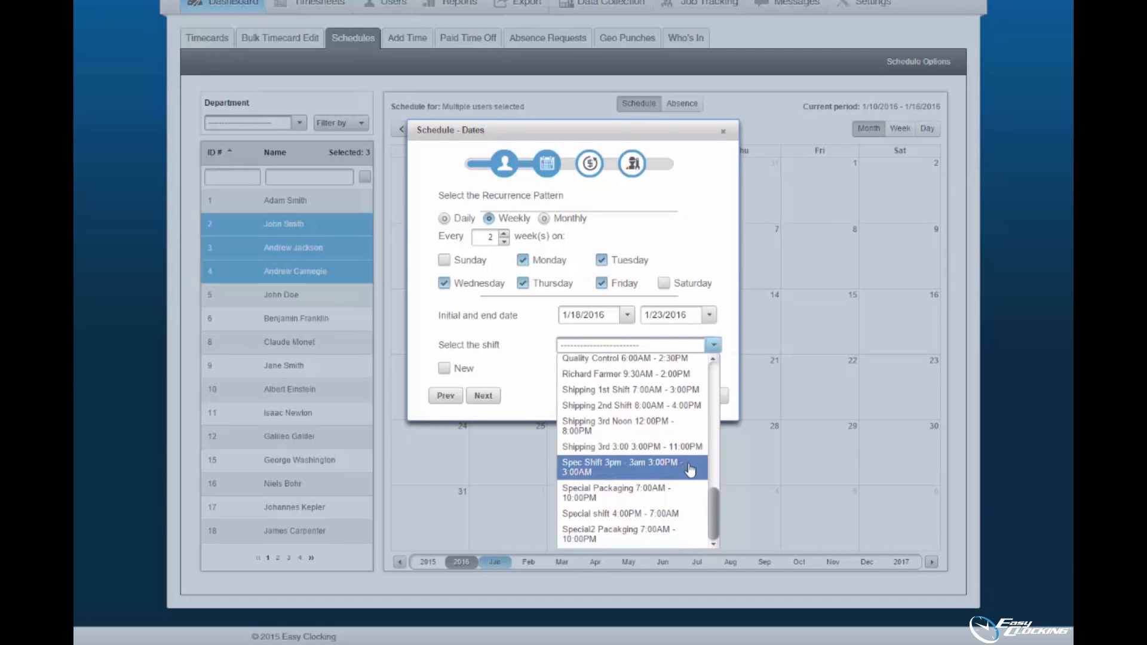
scroll(691, 470, "up", 3)
scroll(690, 470, "up", 3)
left_click(669, 425)
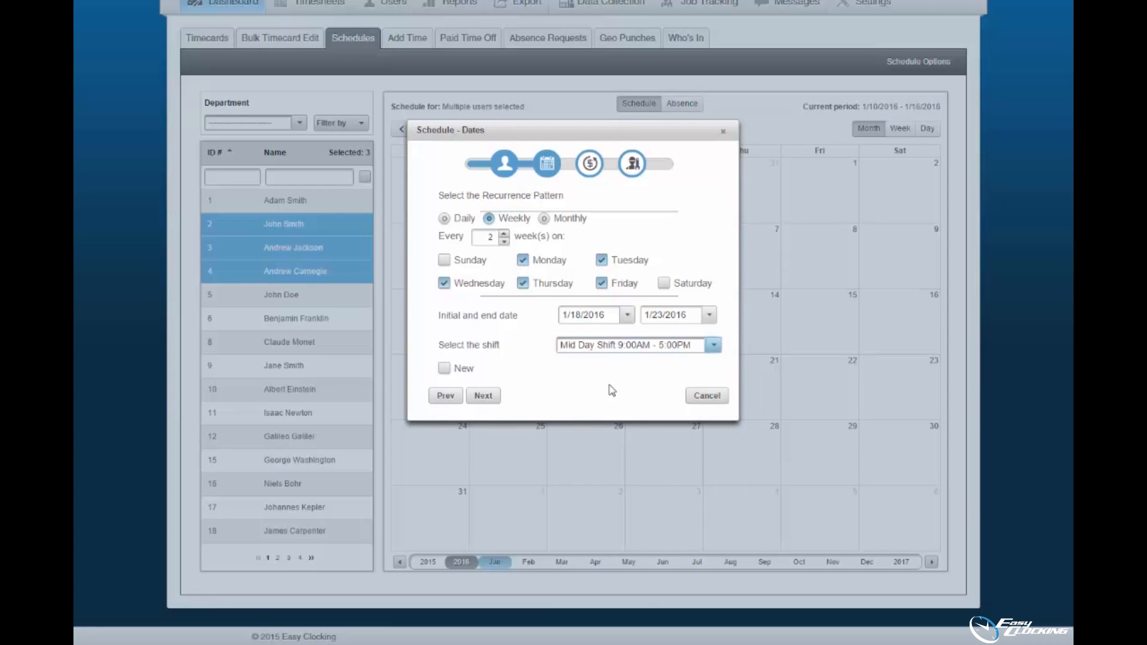
left_click(621, 344)
type("Mi")
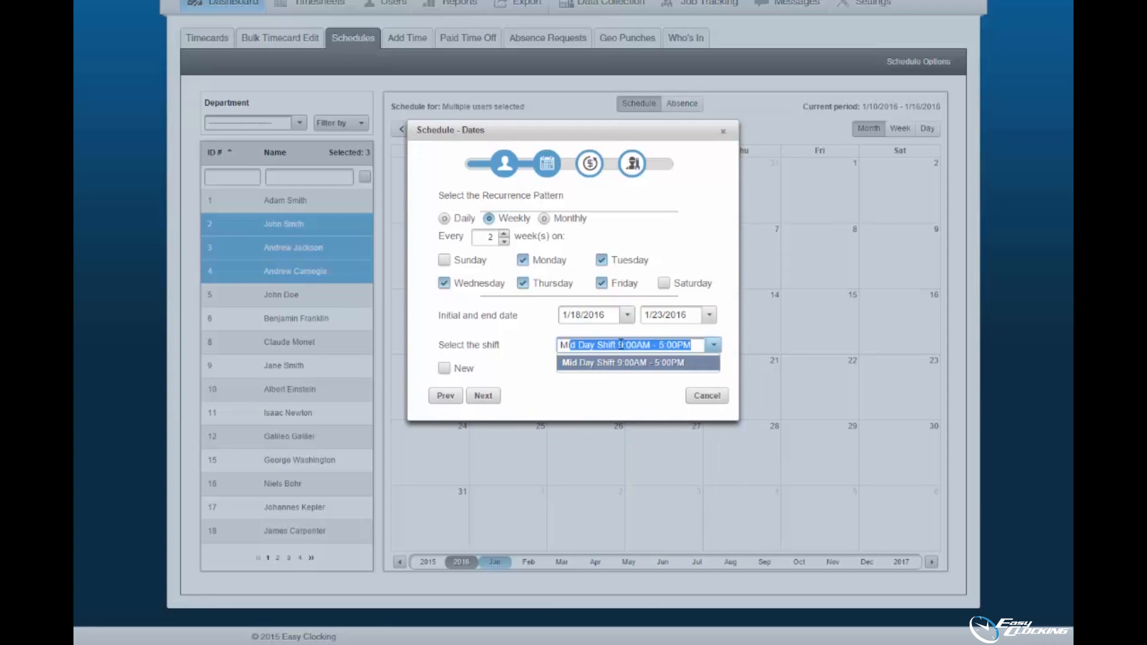
left_click(606, 370)
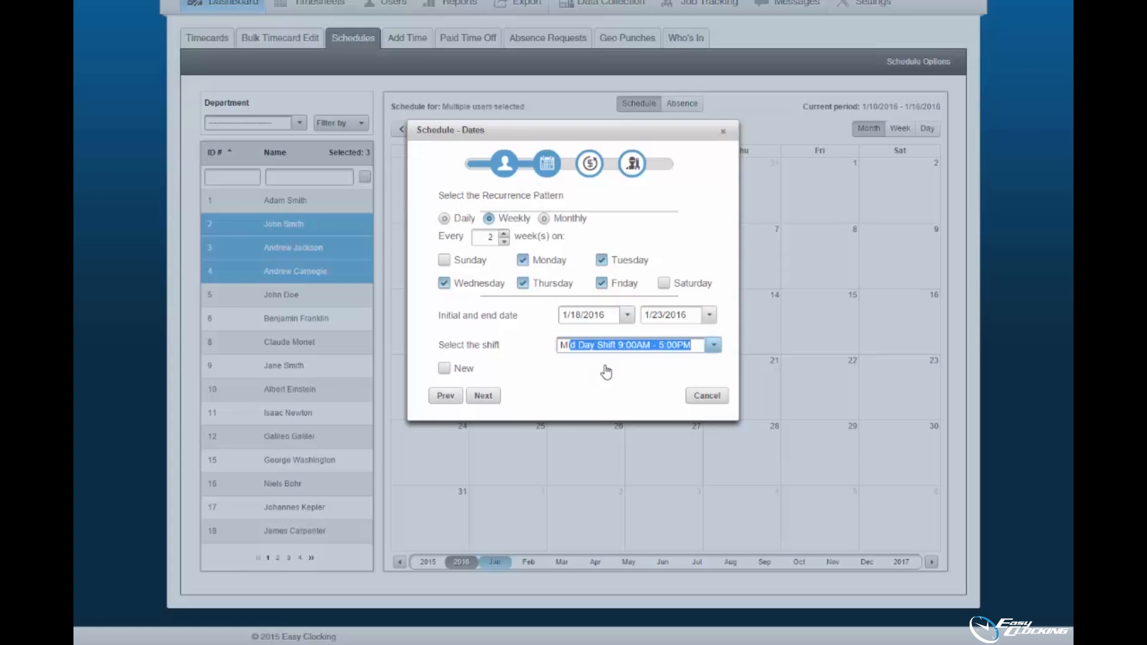
Use a new same-day shift from 09:00 AM to 06:00 PM for the schedules and continue to the budget settings.
left_click(446, 369)
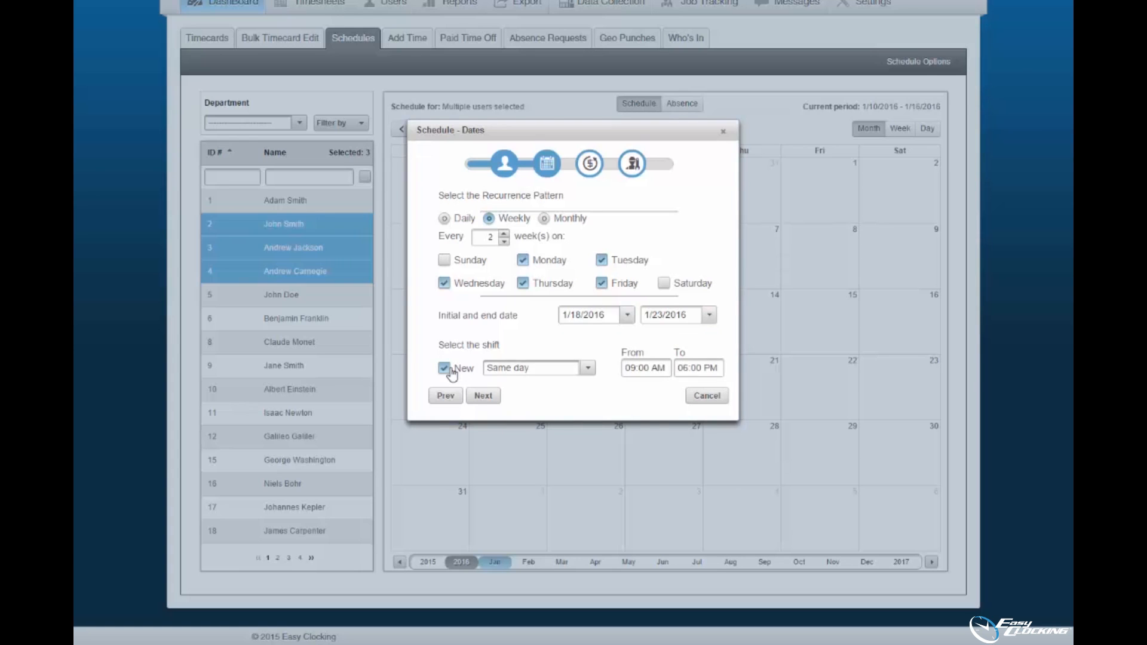
left_click(588, 368)
left_click(588, 368)
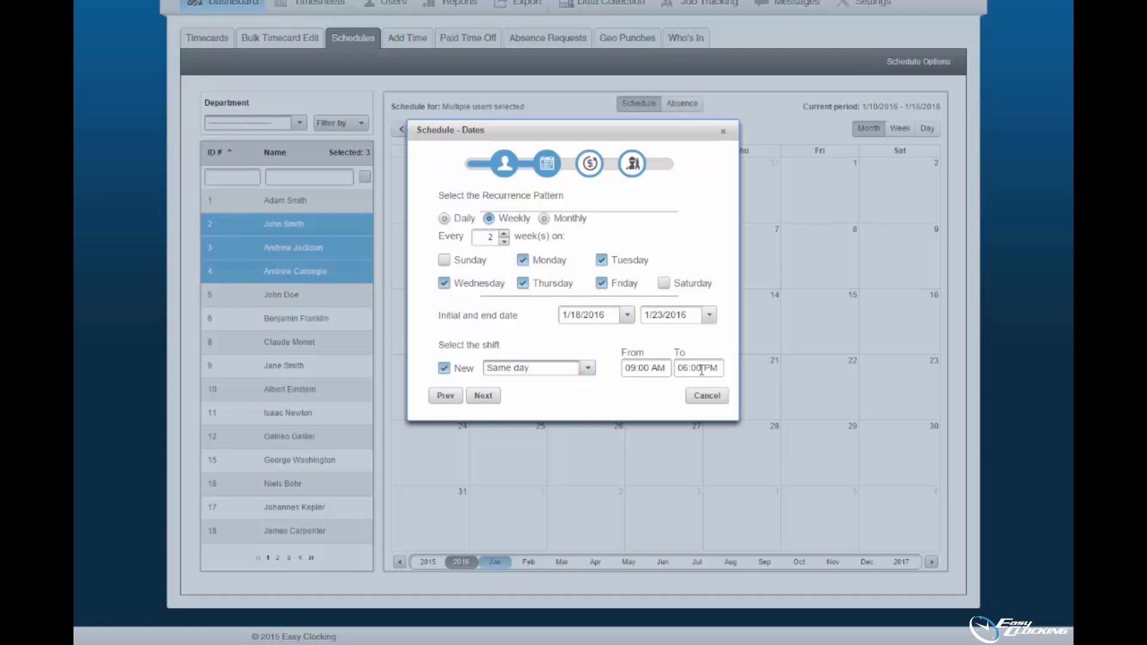
left_click(491, 396)
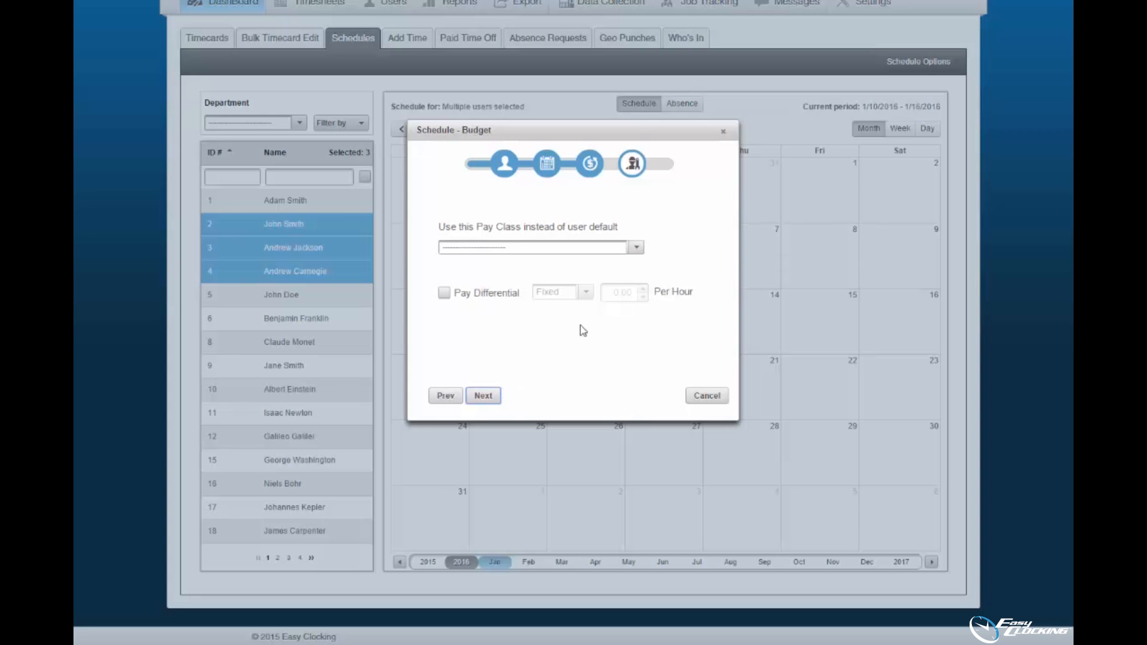
Set the schedules' pay class to Default, leave the pay differential off, and continue to the project settings.
left_click(636, 251)
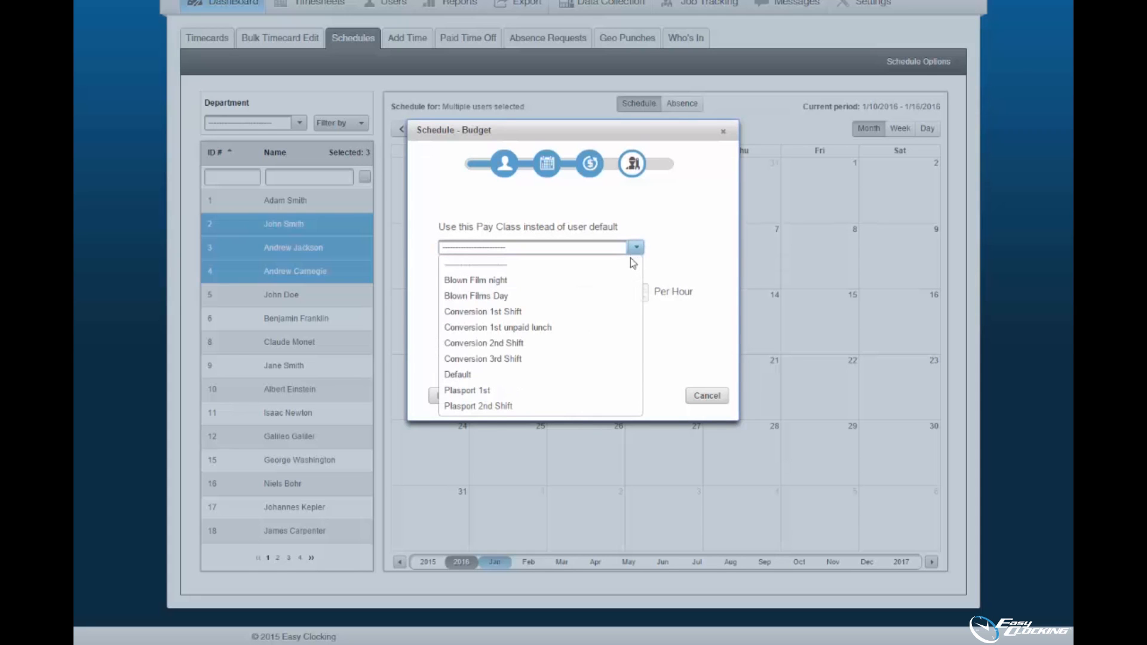
left_click(547, 375)
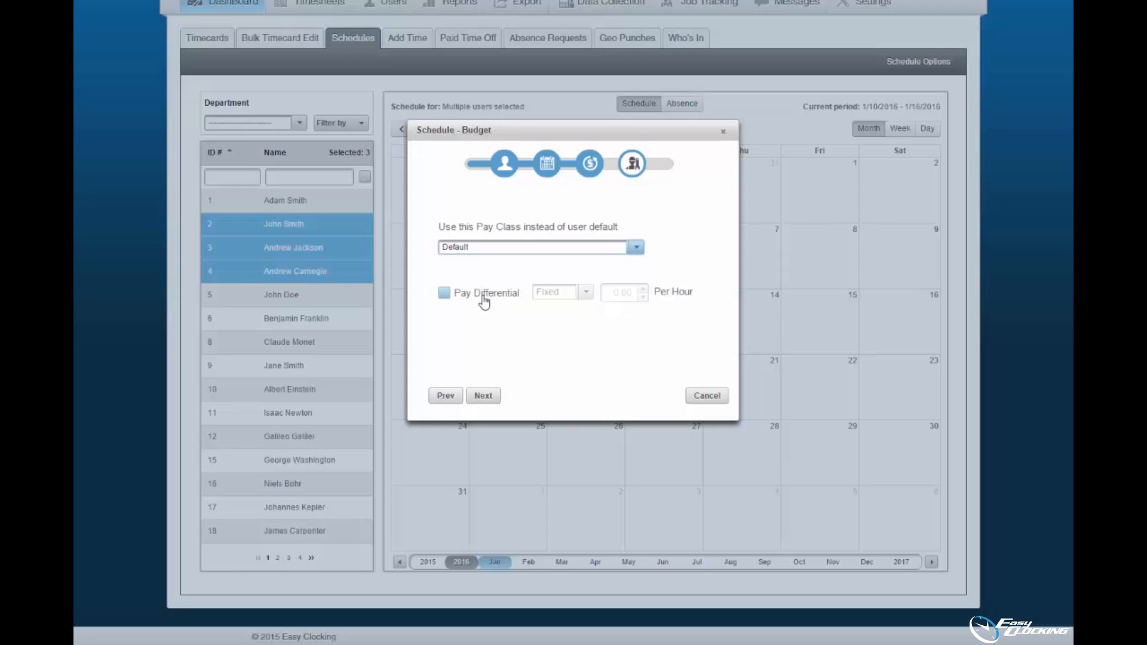
left_click(488, 399)
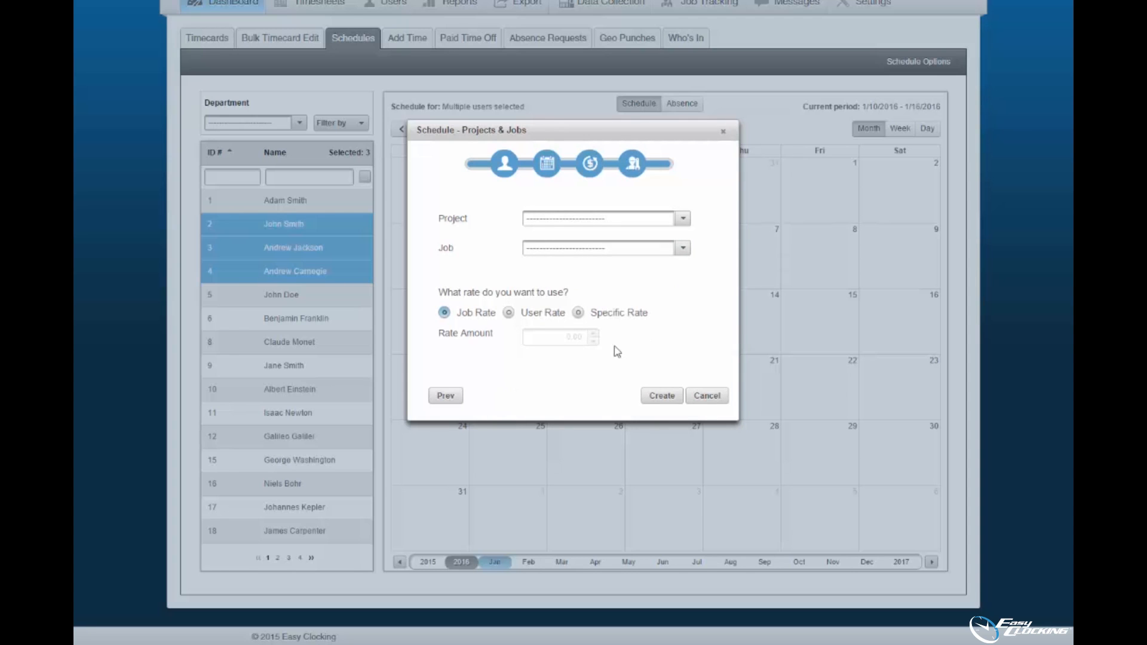
Assign the Internal project with the Specific Rate option and create the schedules for the selected employees.
left_click(683, 219)
left_click(665, 251)
left_click(664, 252)
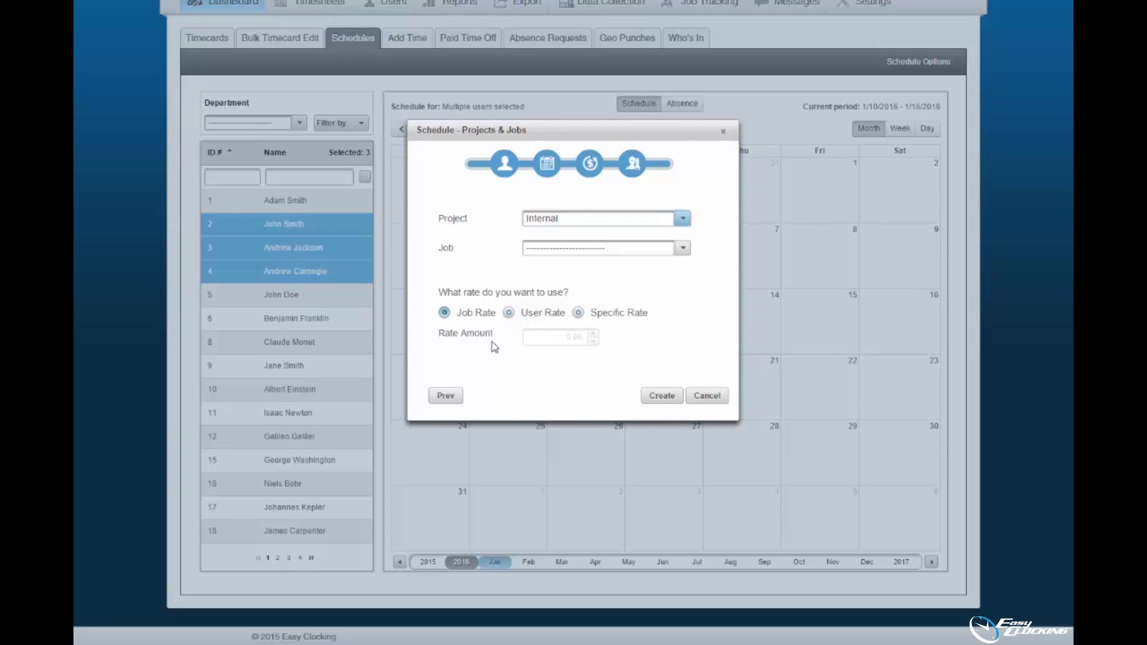
left_click(578, 312)
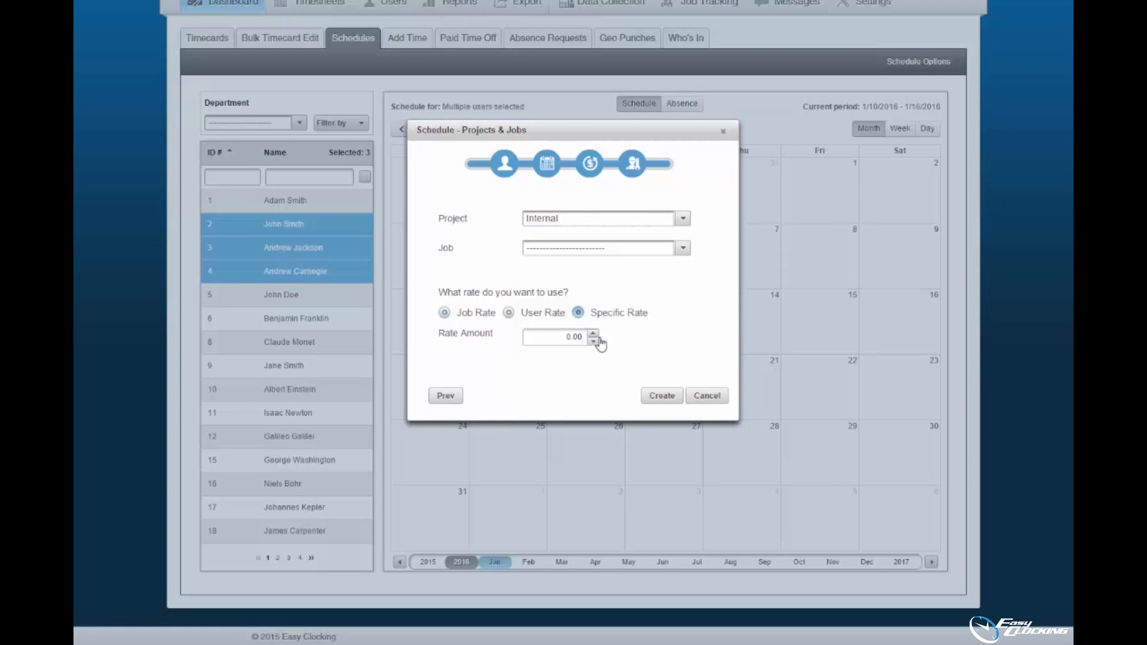
left_click(662, 396)
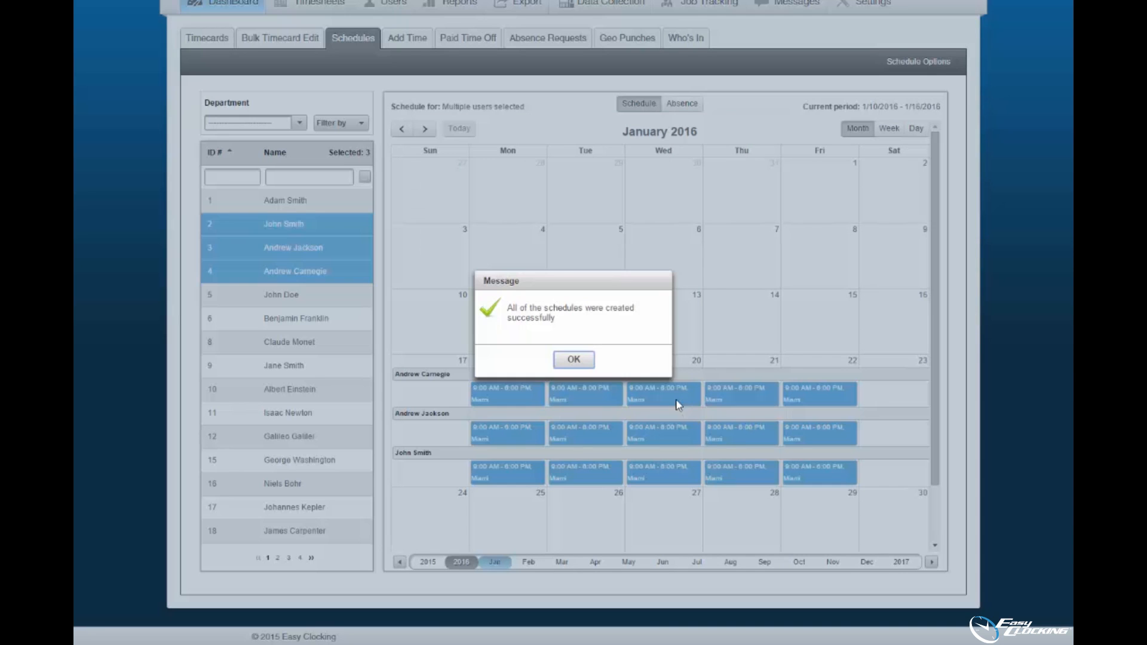
left_click(574, 359)
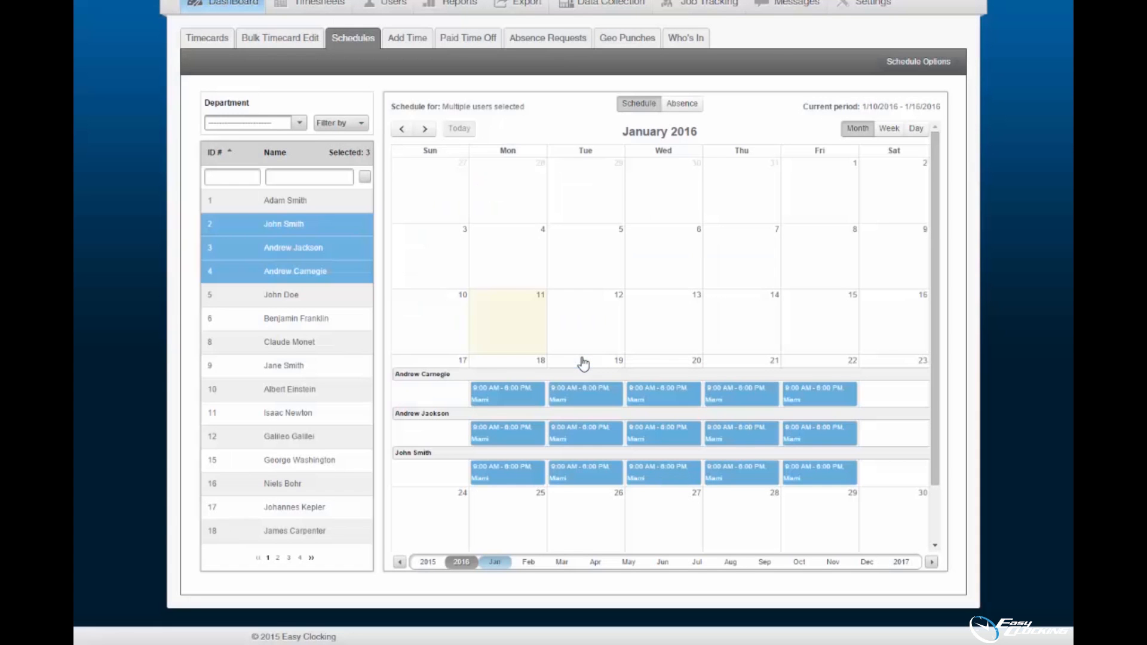